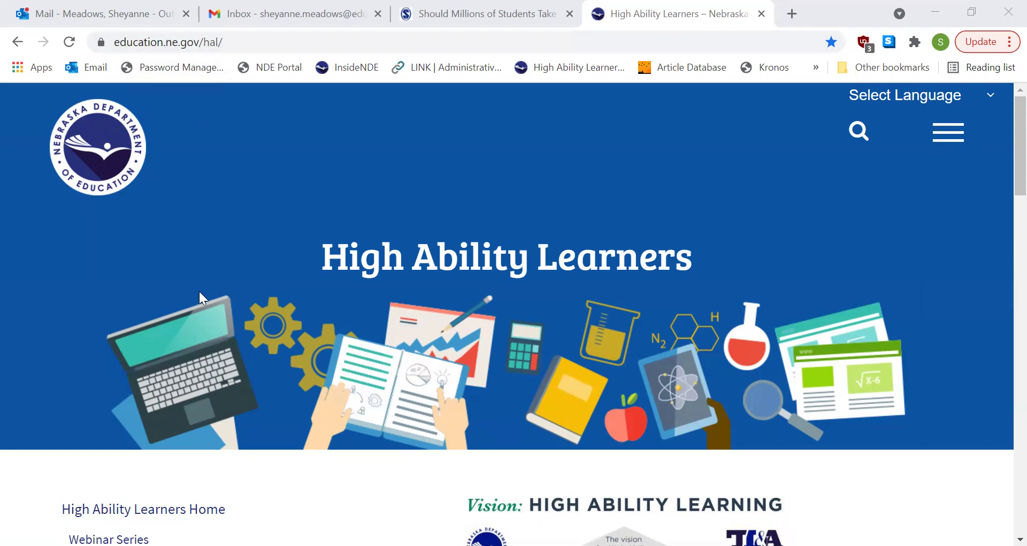
Open the HAL Funding Application page from the High Ability Learners site
scroll(199, 293, "down", 4)
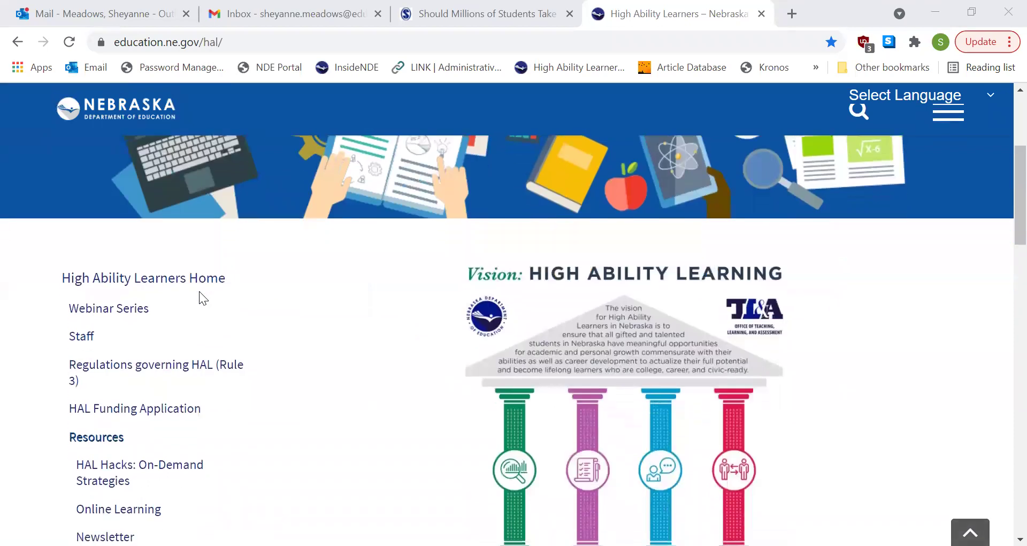
scroll(199, 295, "down", 1)
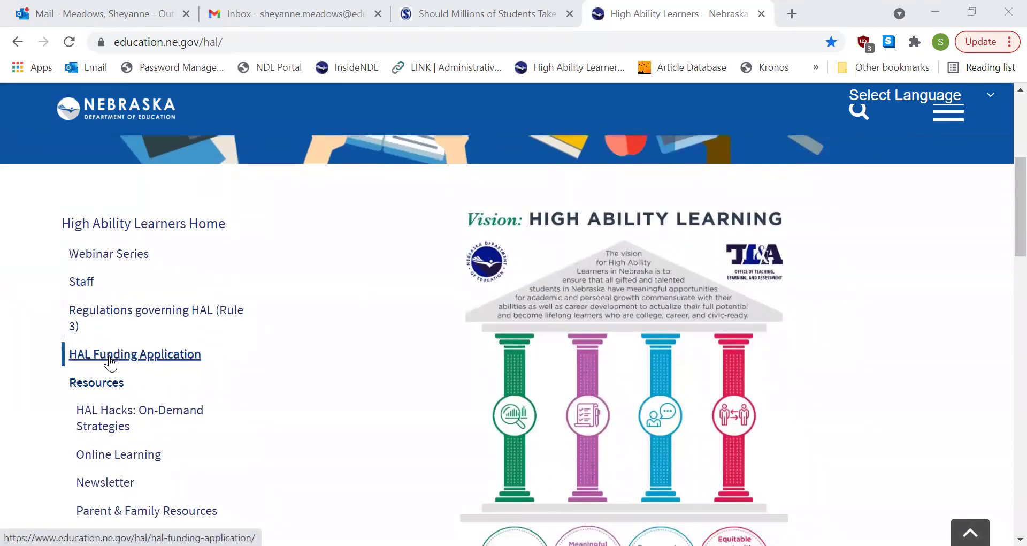
left_click(109, 358)
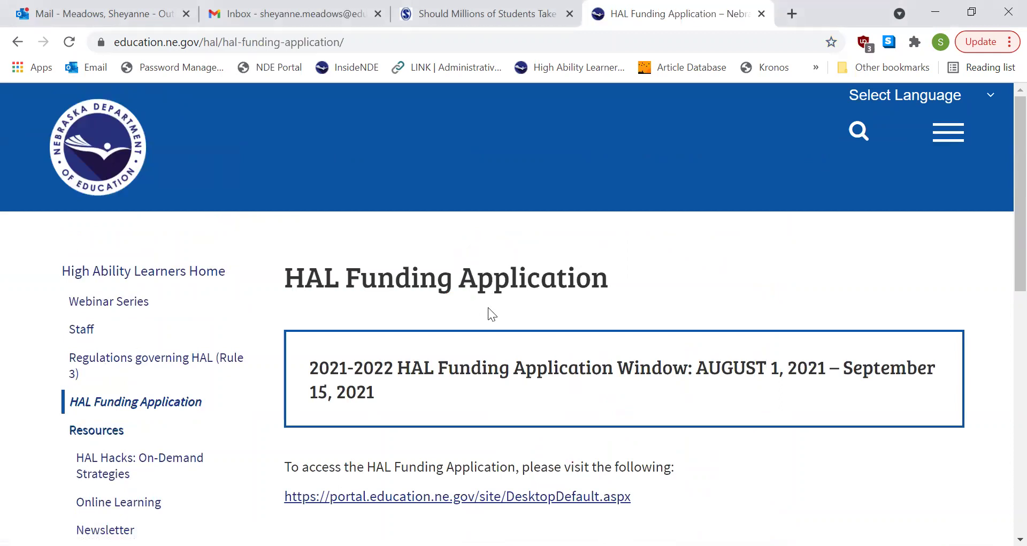
Review the funding application page and follow its external link to the education department portal
scroll(488, 307, "down", 3)
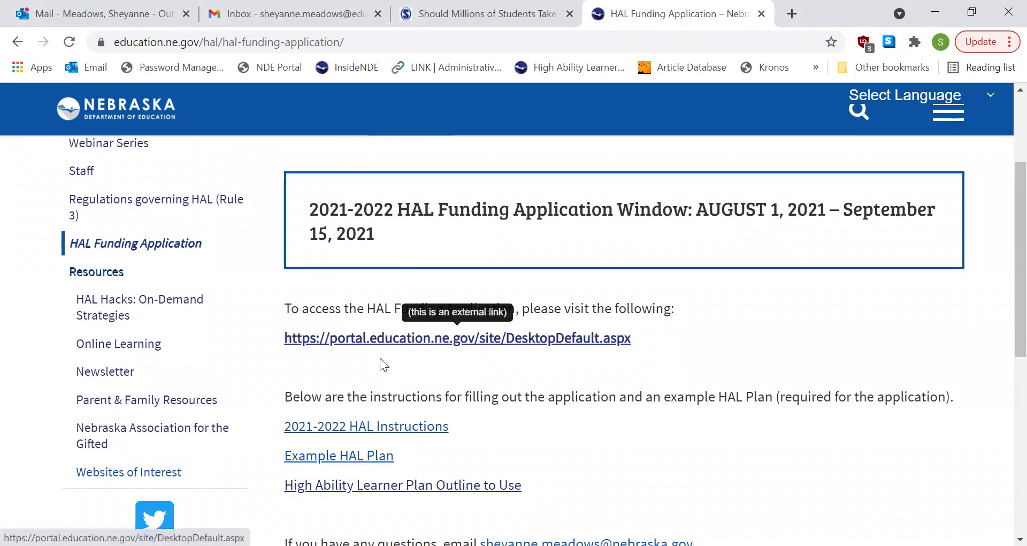
scroll(380, 358, "down", 1)
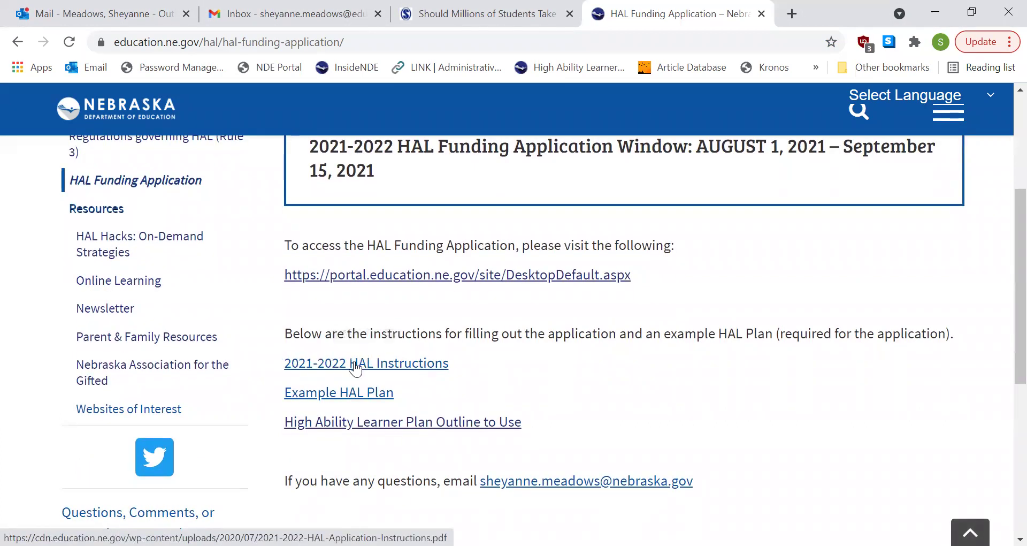
scroll(352, 396, "down", 1)
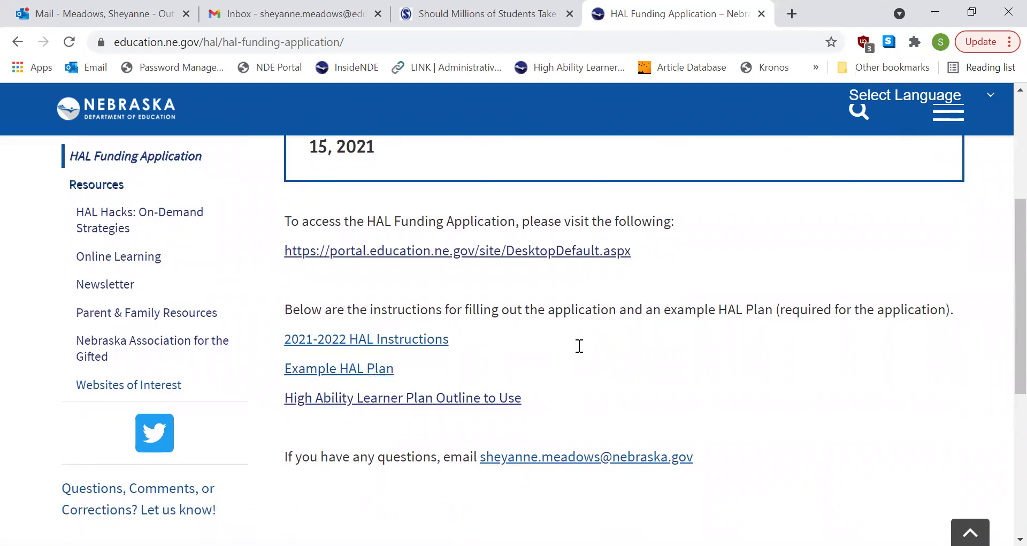
scroll(577, 344, "up", 1)
scroll(578, 345, "down", 1)
scroll(578, 344, "up", 1)
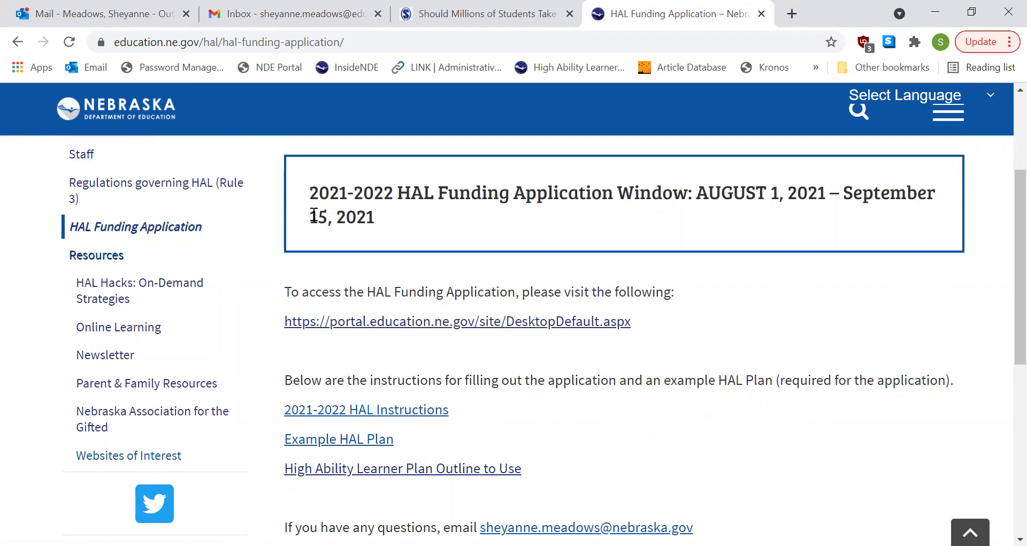
left_click(376, 323)
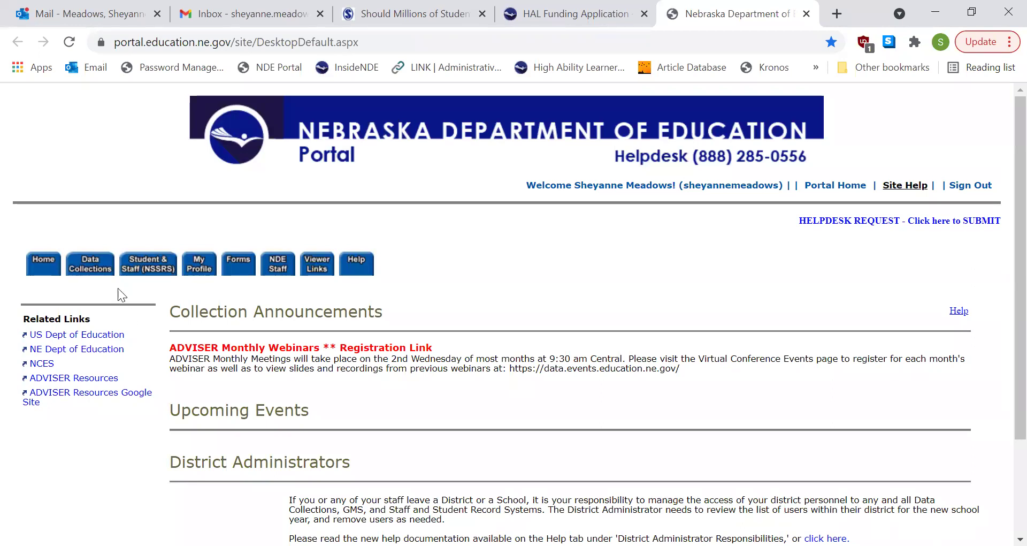
Open the High Ability Learners collection from the portal's data collections
left_click(90, 269)
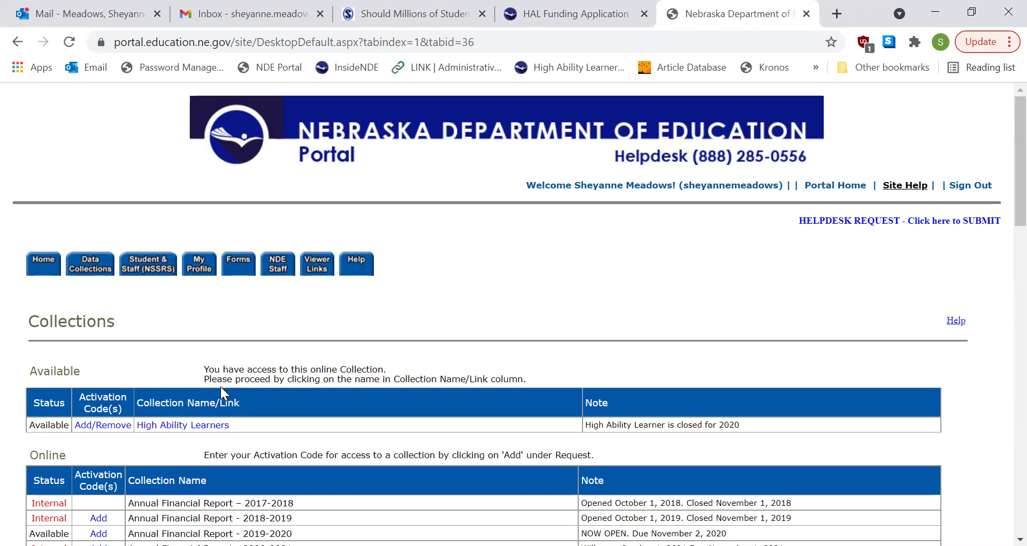
left_click(214, 425)
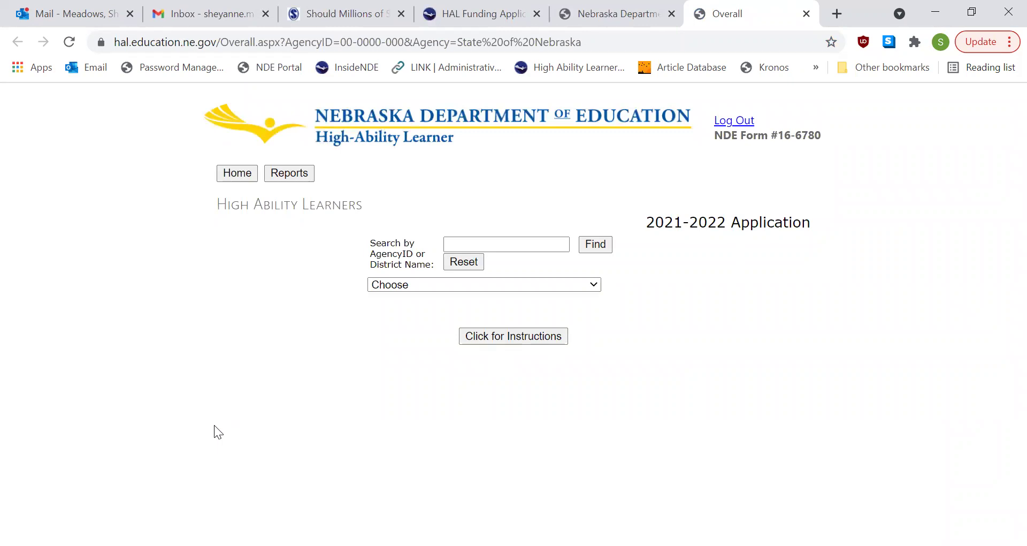
Choose MILLARD PUBLIC SCHOOLS as the district for the 2021-2022 application
left_click(422, 284)
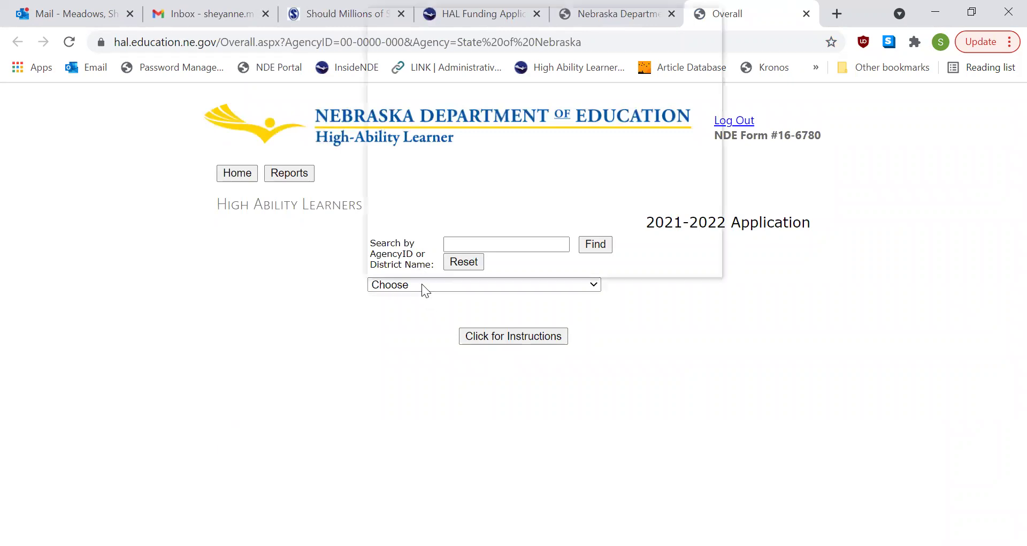
scroll(449, 211, "down", 10)
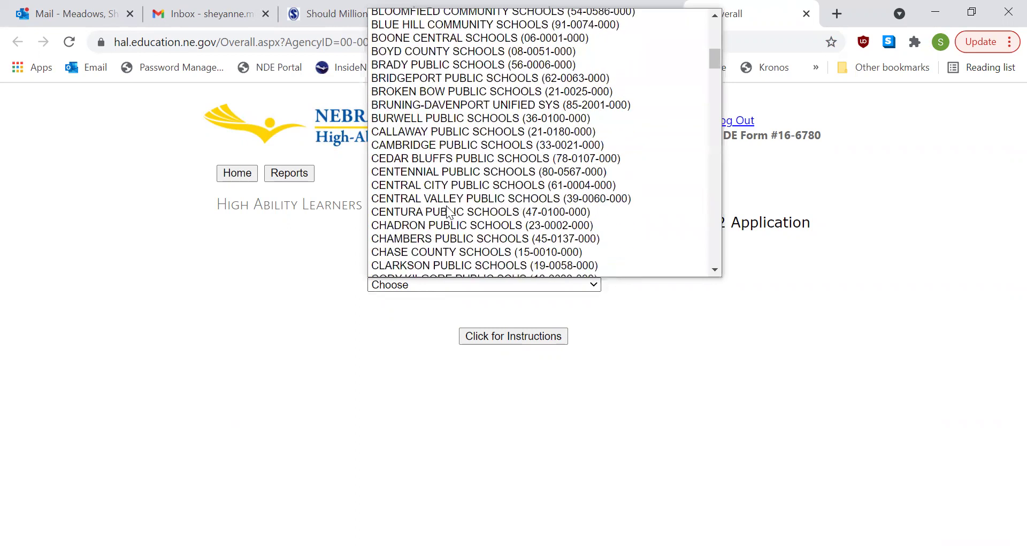
scroll(449, 212, "down", 10)
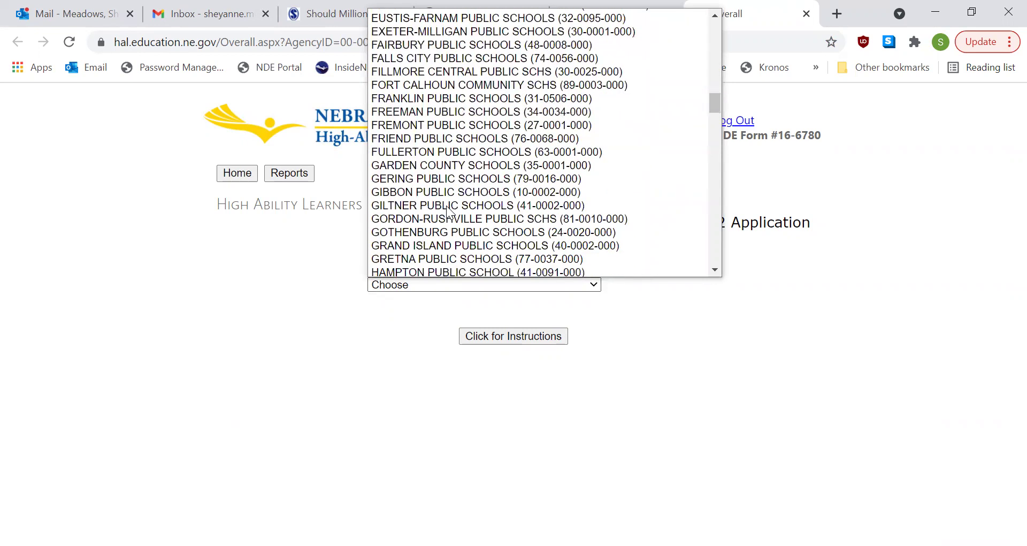
scroll(448, 211, "down", 8)
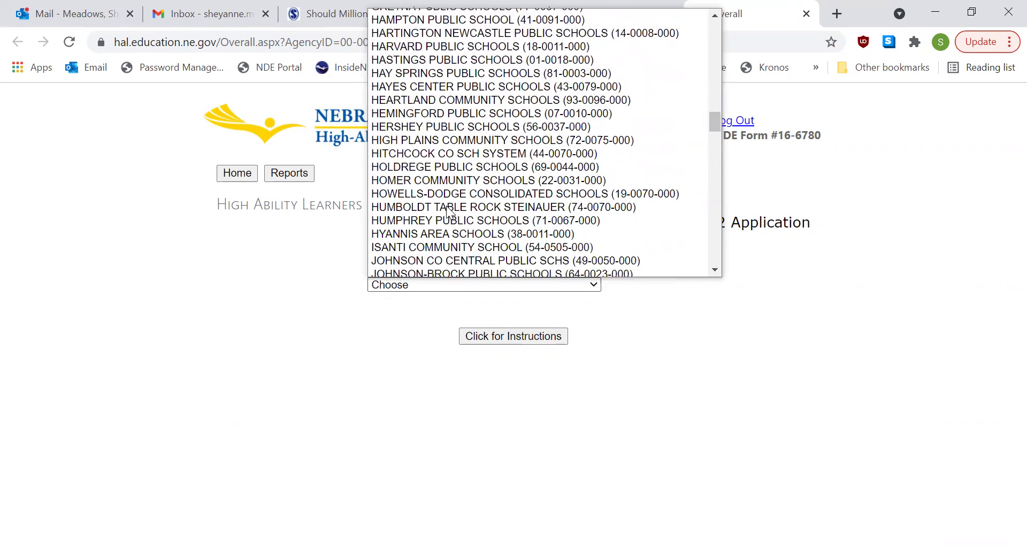
scroll(449, 211, "down", 6)
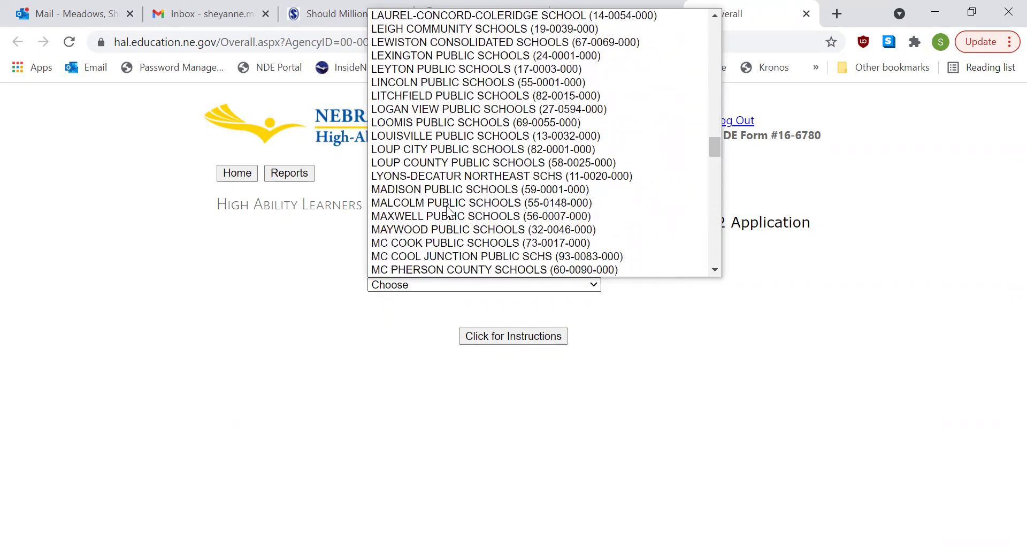
scroll(448, 211, "down", 3)
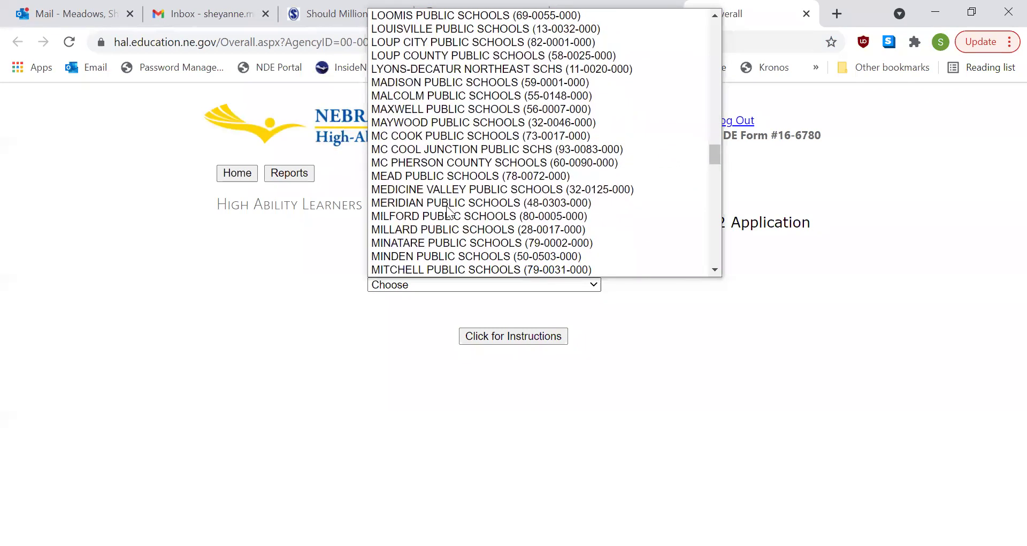
left_click(445, 231)
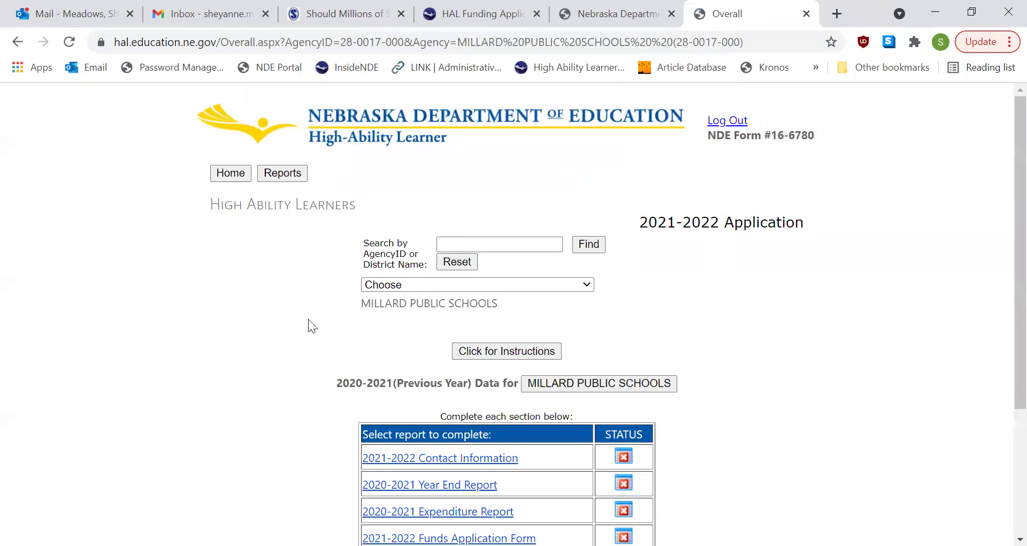
View the district's previous-year 2020-2021 Contact Information and return to the application overview
scroll(294, 320, "down", 2)
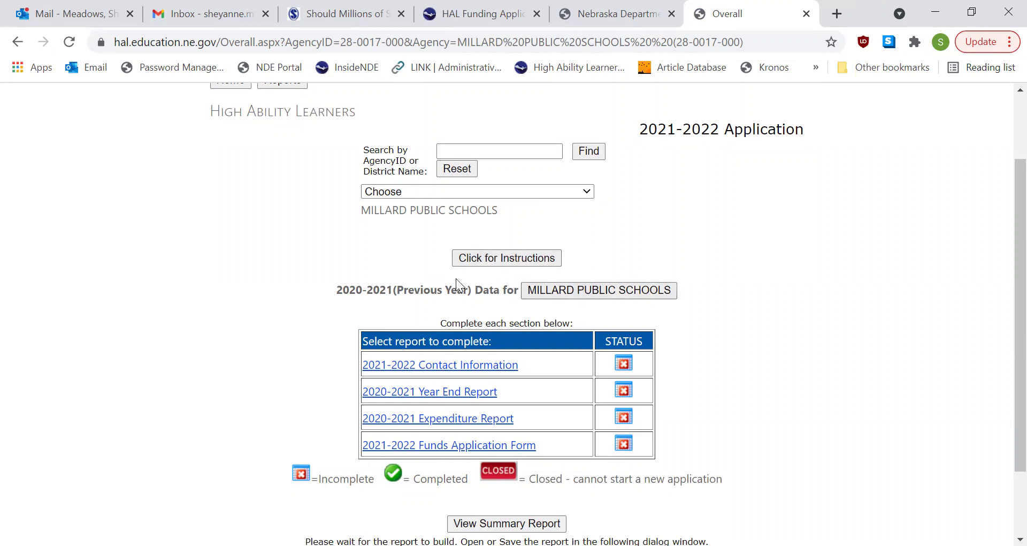
left_click(555, 289)
scroll(554, 288, "down", 1)
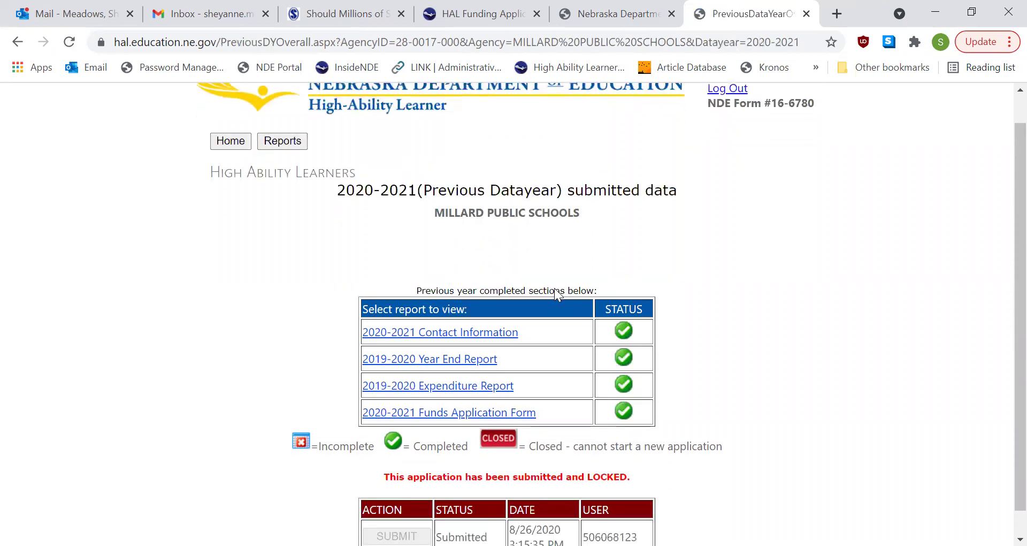
left_click(462, 336)
scroll(463, 340, "down", 1)
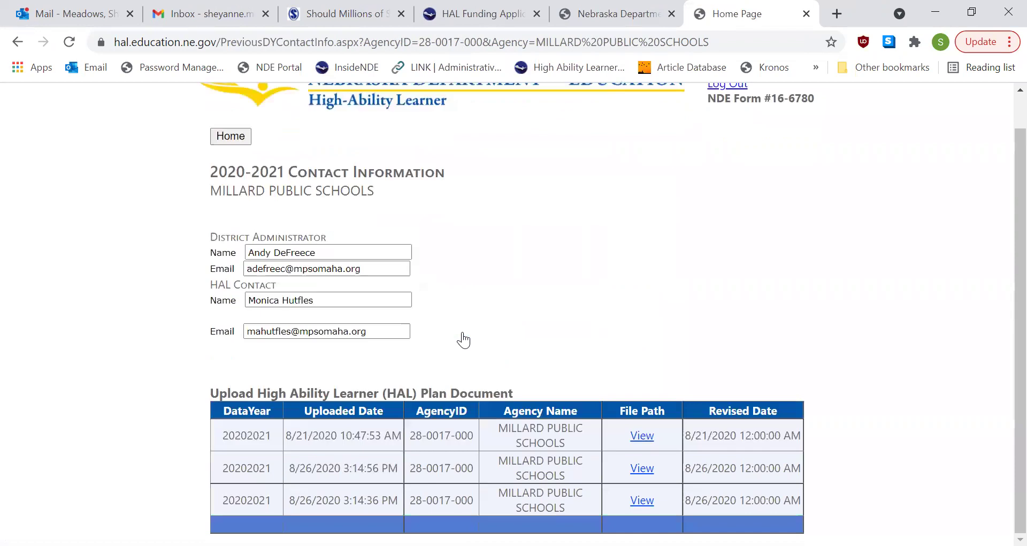
scroll(464, 340, "up", 1)
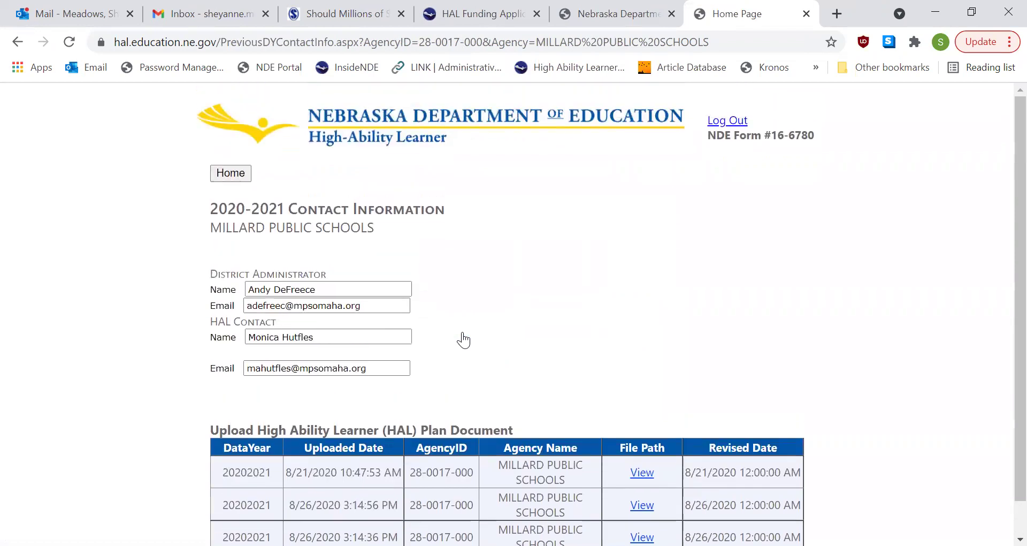
left_click(228, 177)
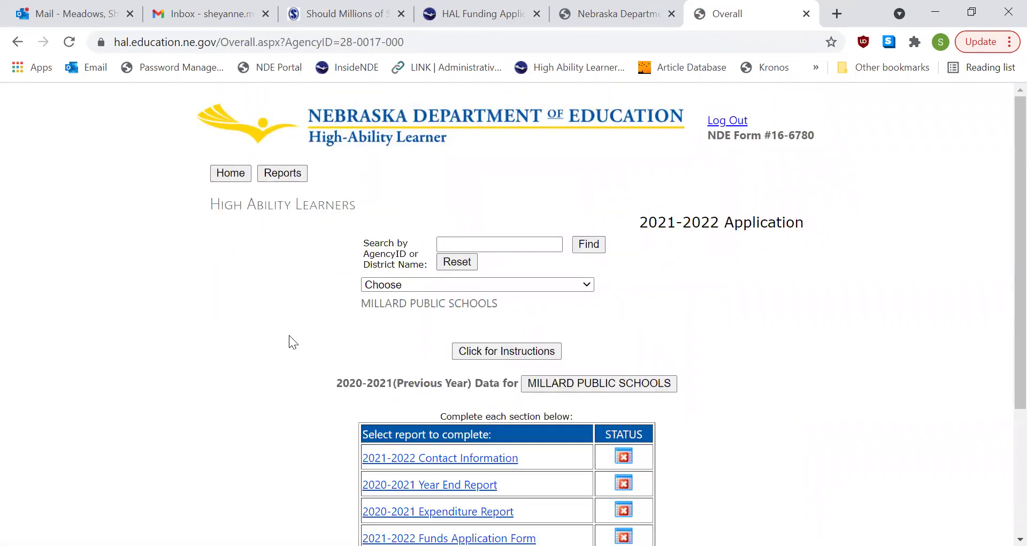
Open the 2021-2022 Contact Information form and fill in the District Administrator's name and email from a saved autofill entry
scroll(289, 334, "down", 3)
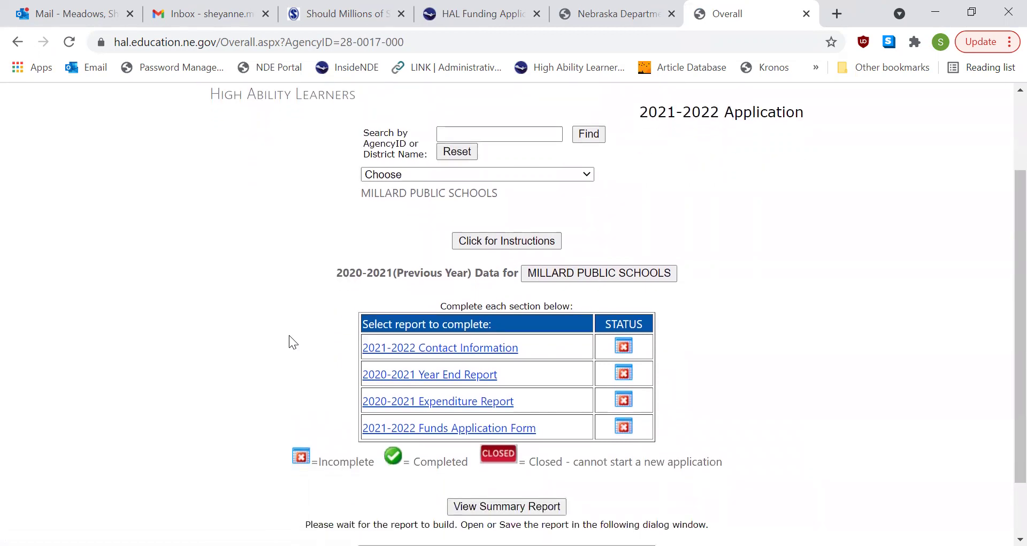
left_click(411, 349)
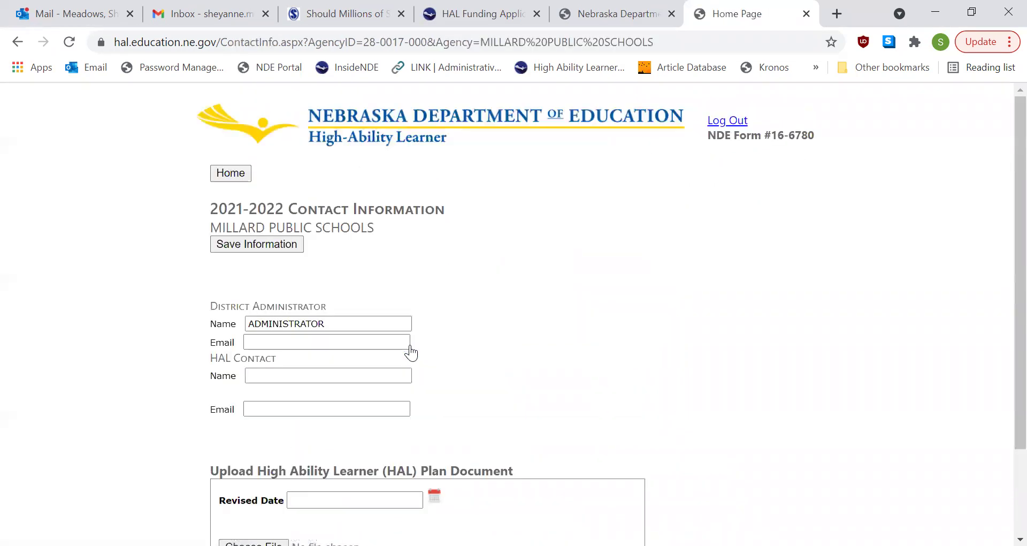
left_click(285, 344)
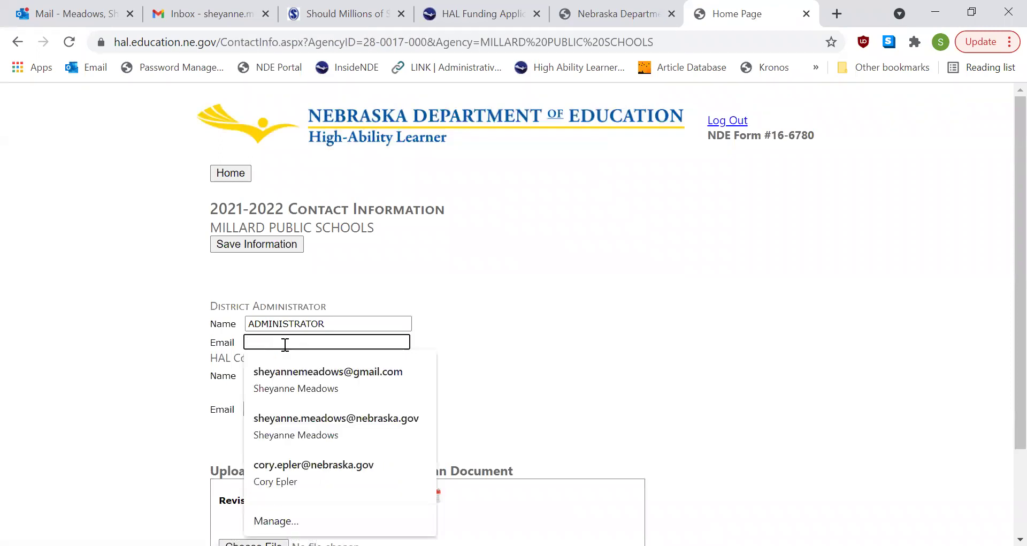
left_click(299, 389)
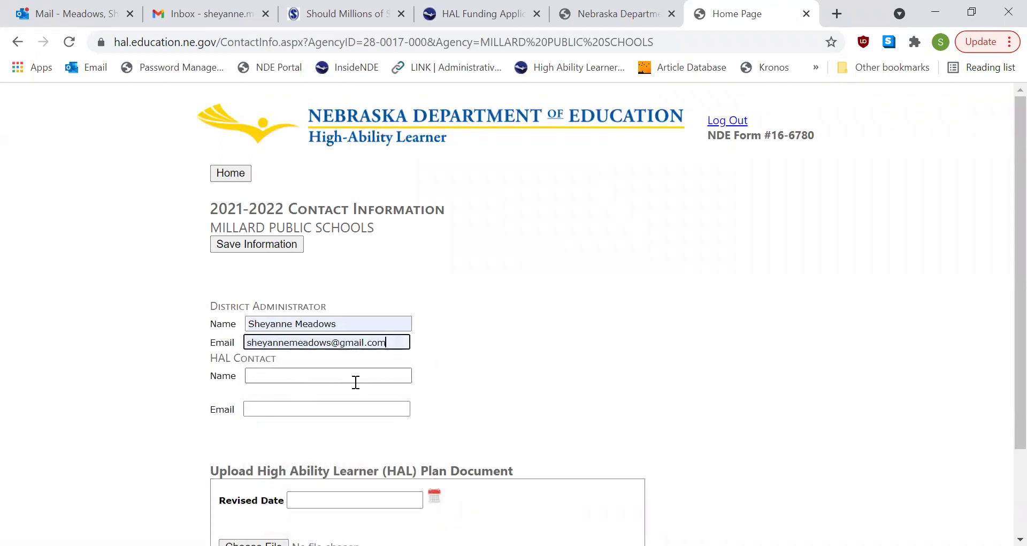
Fill in the HAL Contact's name from a saved autofill entry and try to save the contact information
left_click(308, 369)
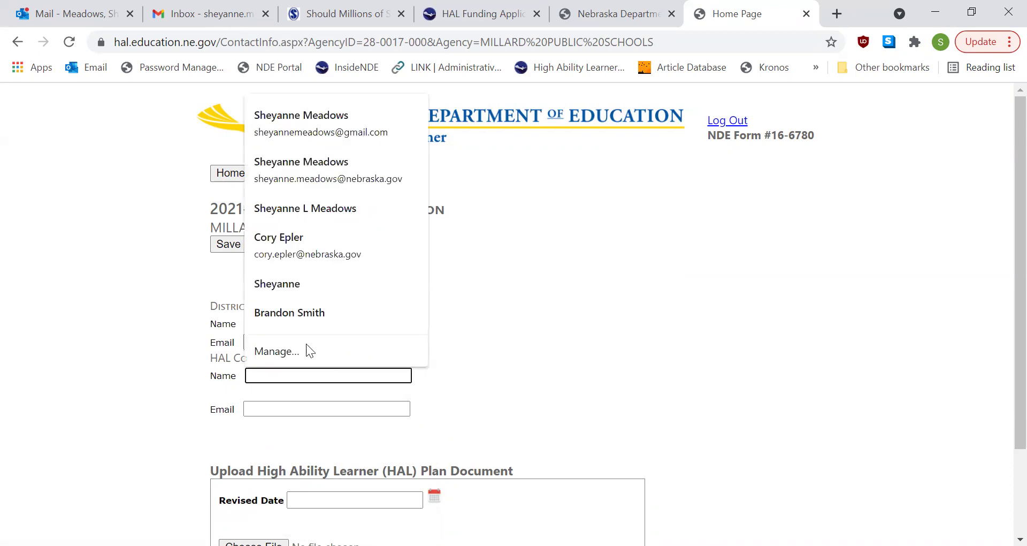
left_click(301, 284)
scroll(322, 410, "down", 1)
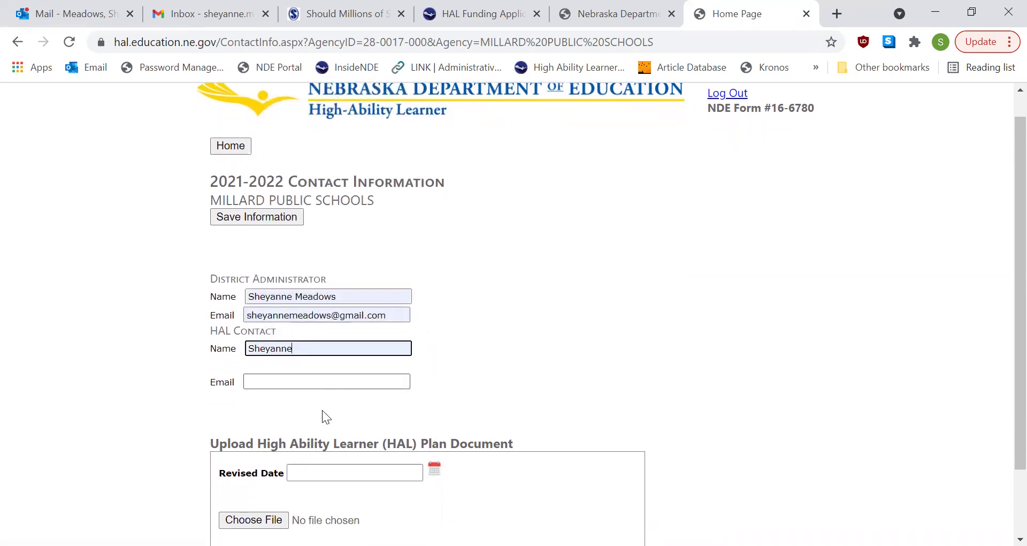
scroll(322, 411, "up", 2)
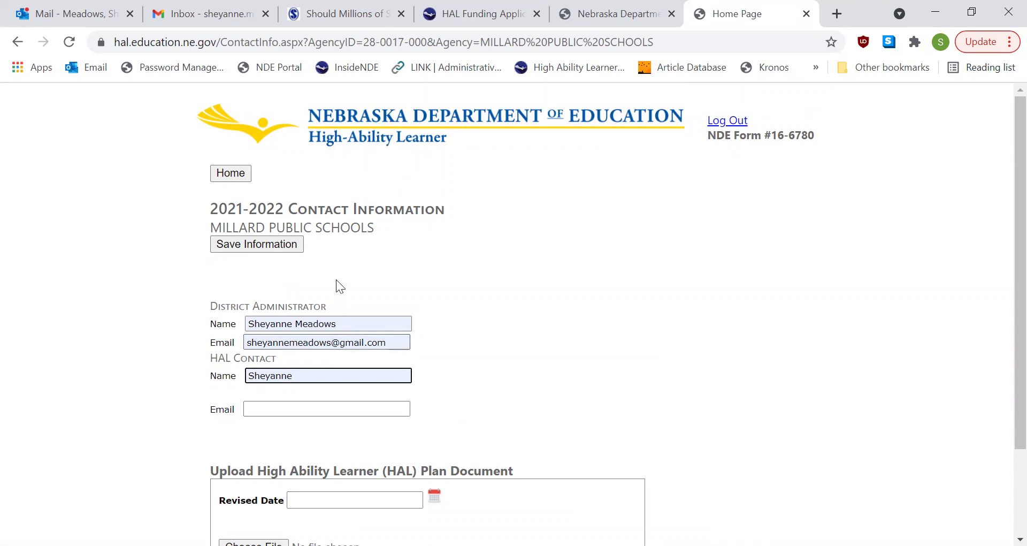
left_click(266, 244)
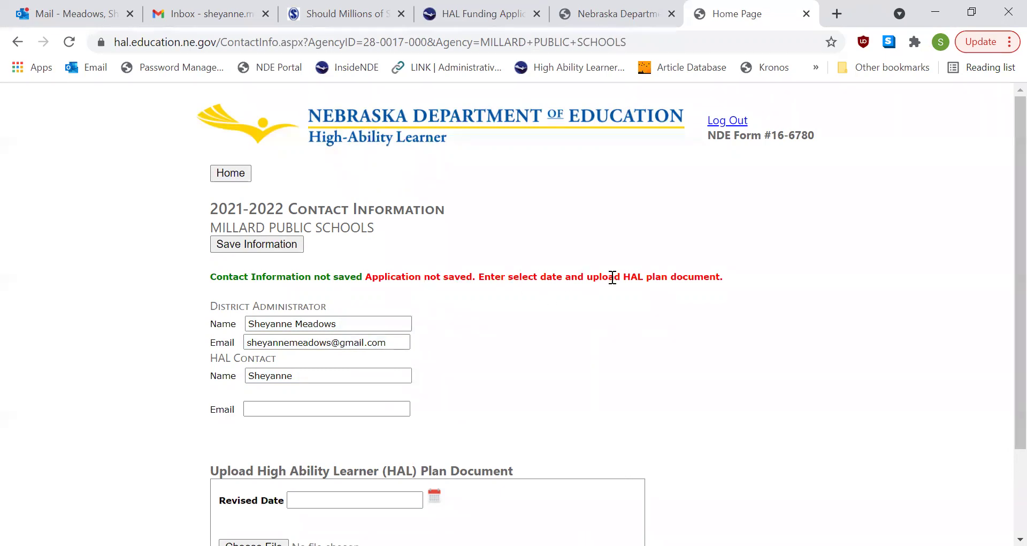
Select the 2021-2022 HAL Application Instructions Word document from the Desktop as the HAL plan document to upload
scroll(611, 280, "down", 2)
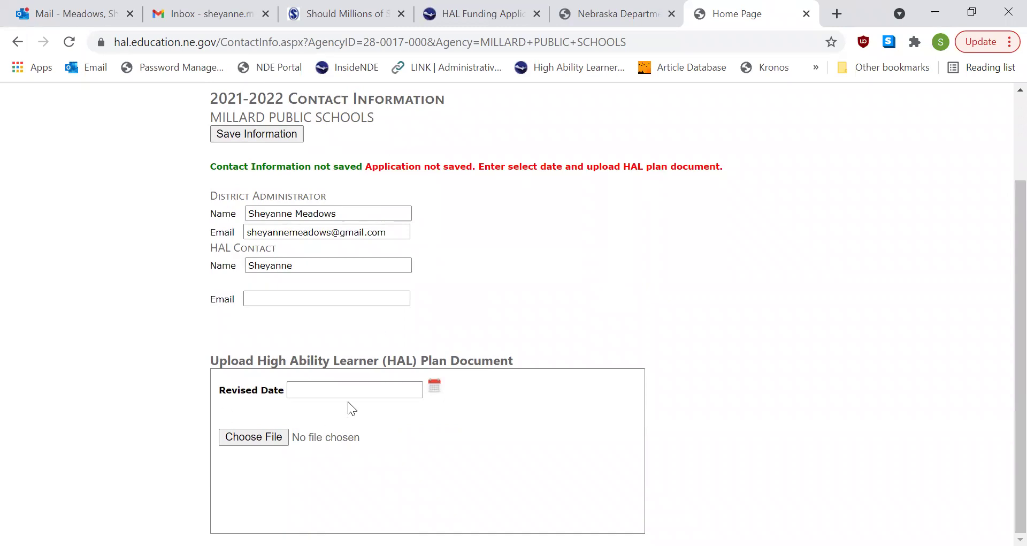
left_click(254, 437)
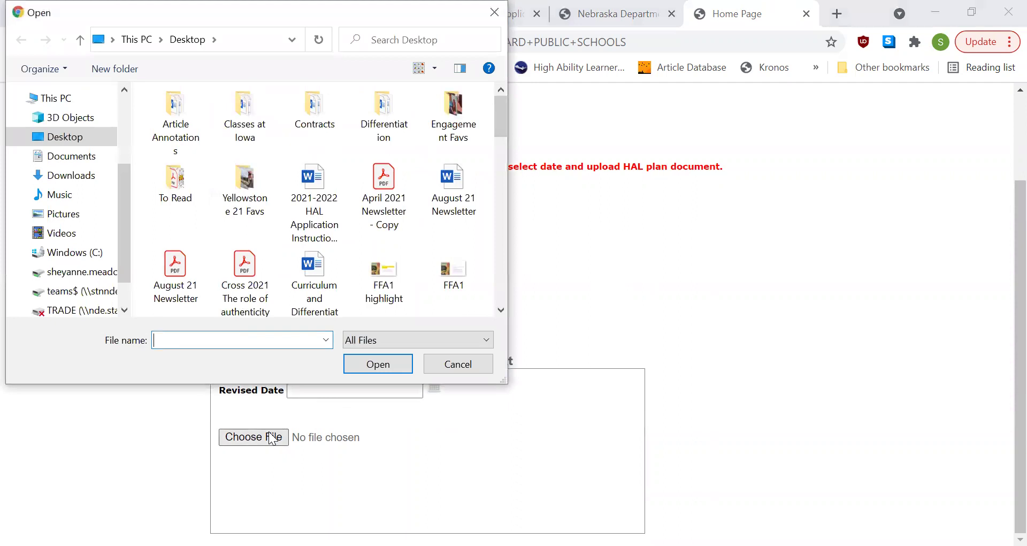
left_click(329, 211)
double_click(329, 211)
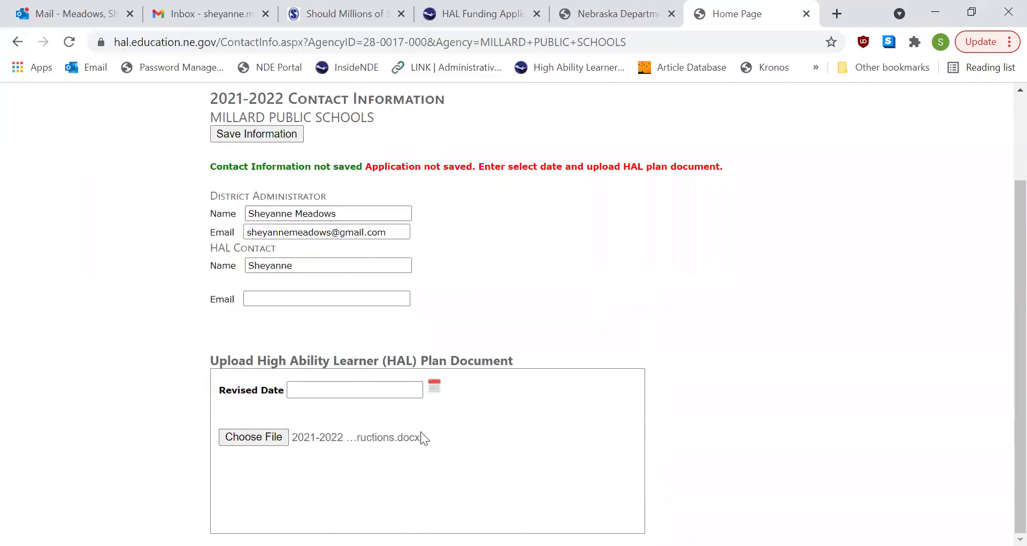
Set the HAL plan document's revised date to 8/2/2021 using the date picker
left_click(435, 388)
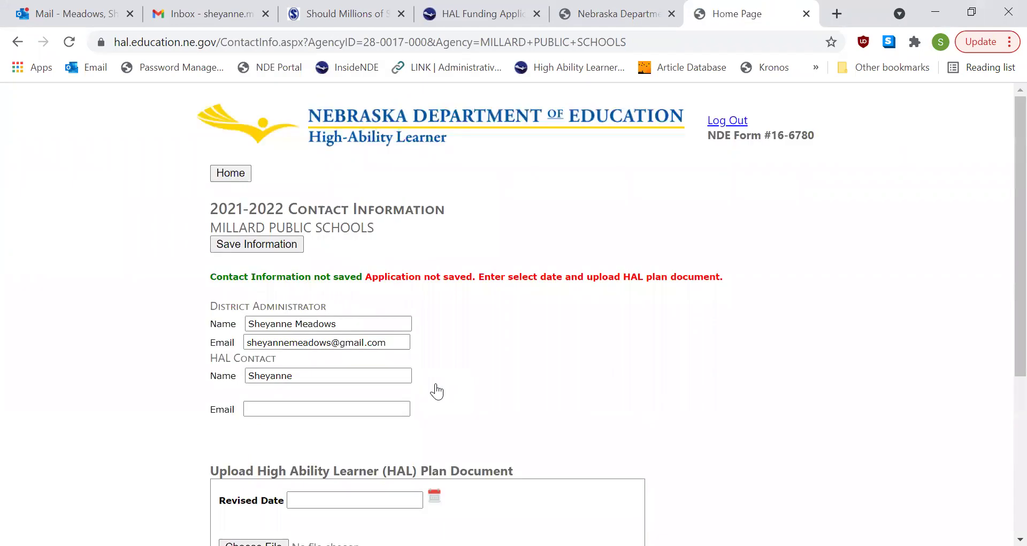
scroll(437, 391, "down", 3)
scroll(323, 428, "down", 1)
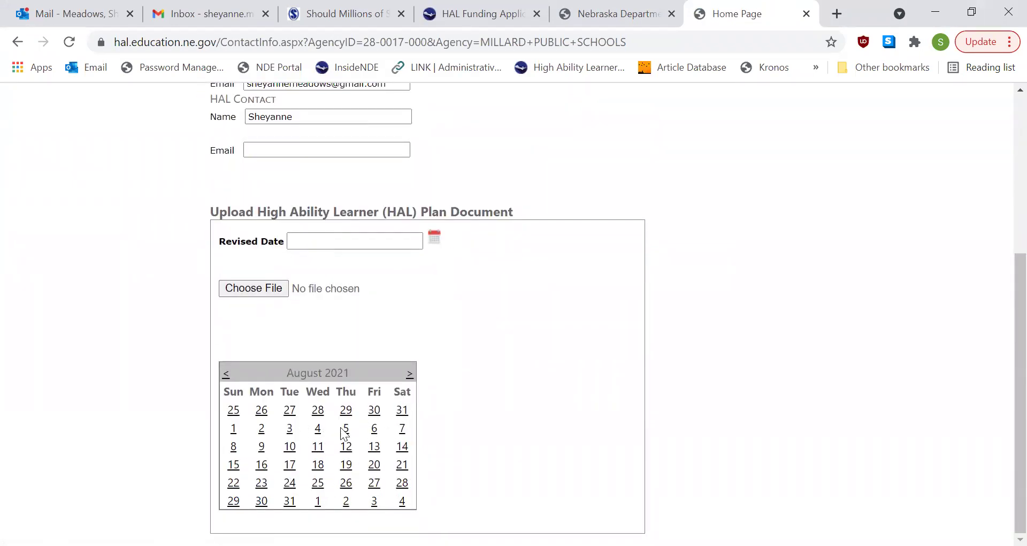
left_click(261, 426)
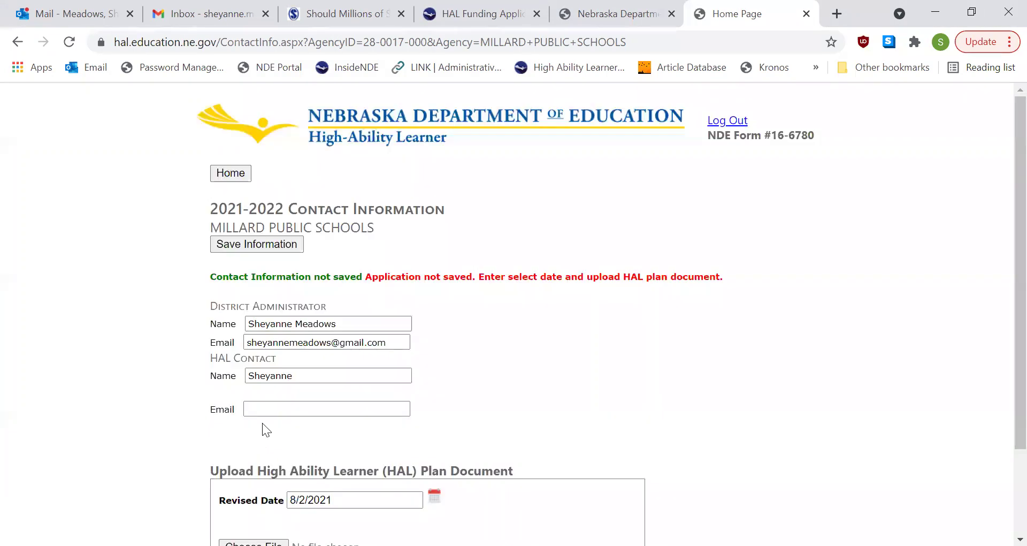
Reselect the 2021-2022 HAL Application Instructions Word document from the Desktop as the plan document and save the contact information
scroll(476, 241, "down", 2)
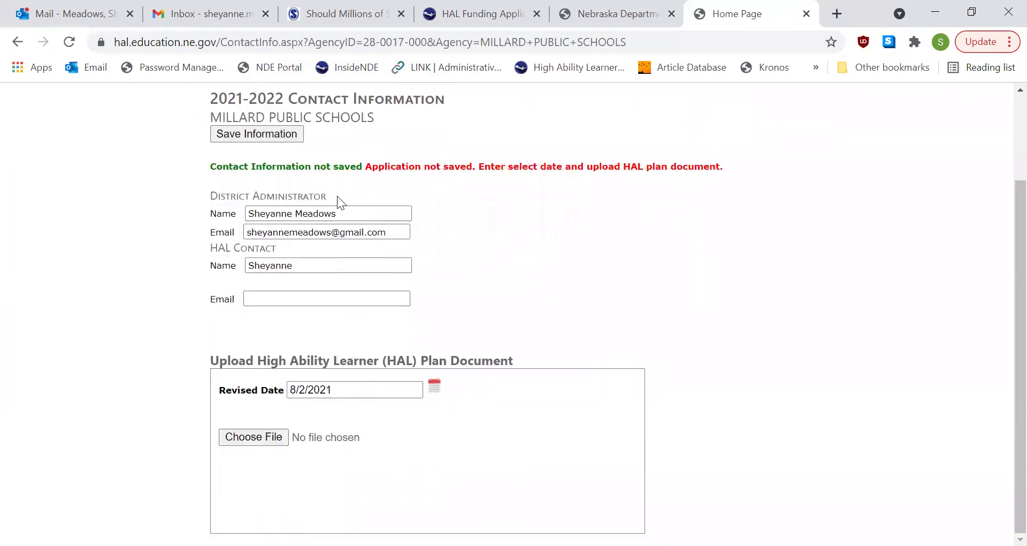
left_click(266, 442)
left_click(313, 210)
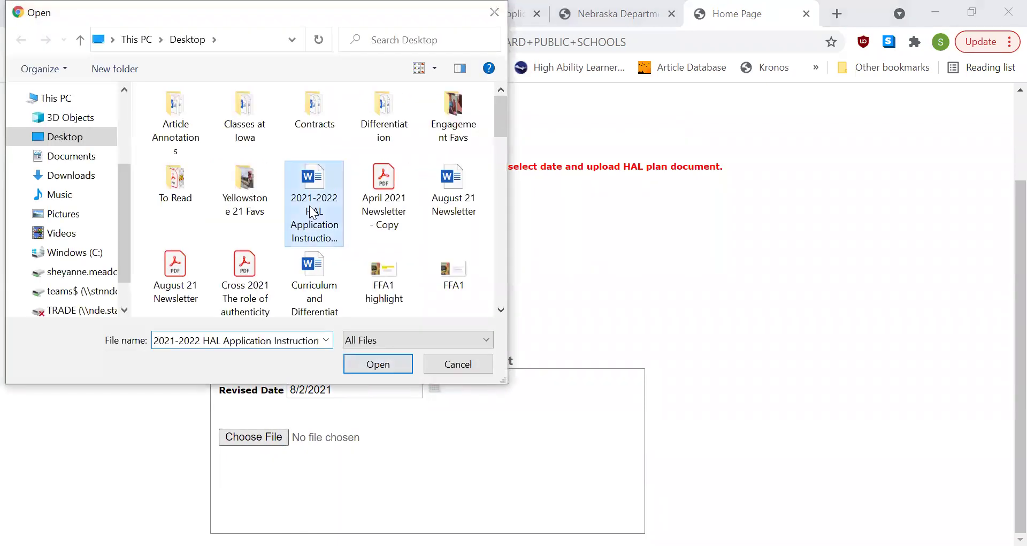
left_click(379, 364)
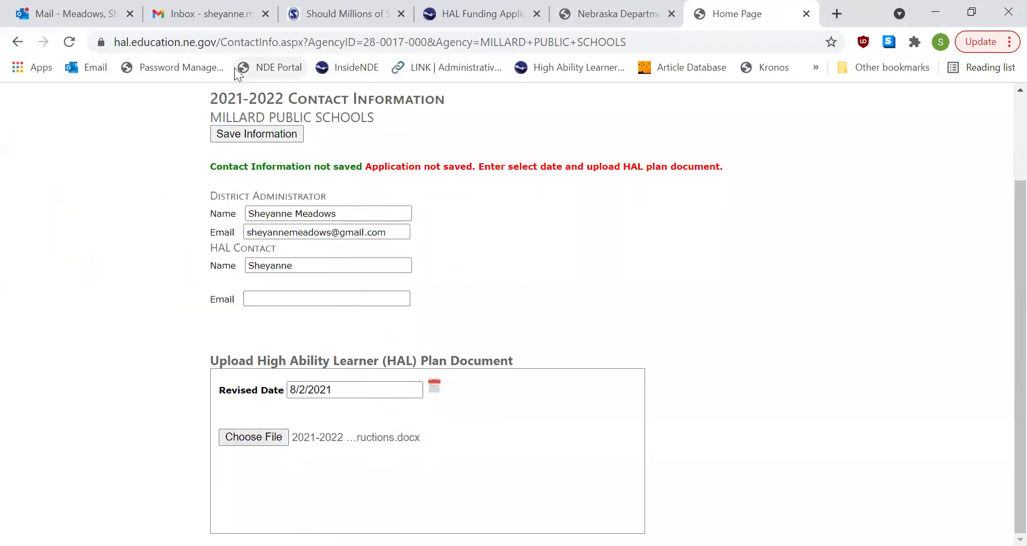
left_click(238, 136)
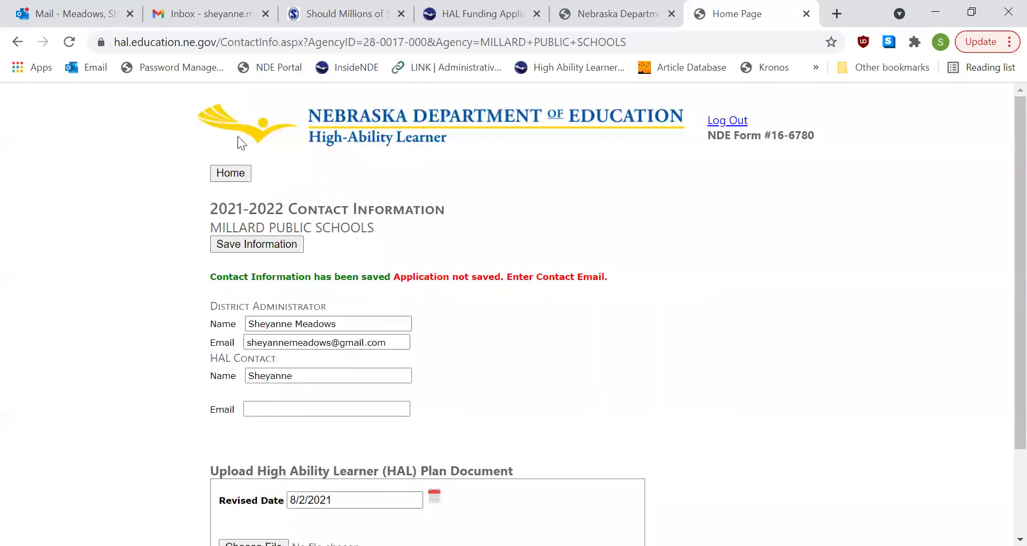
left_click(300, 410)
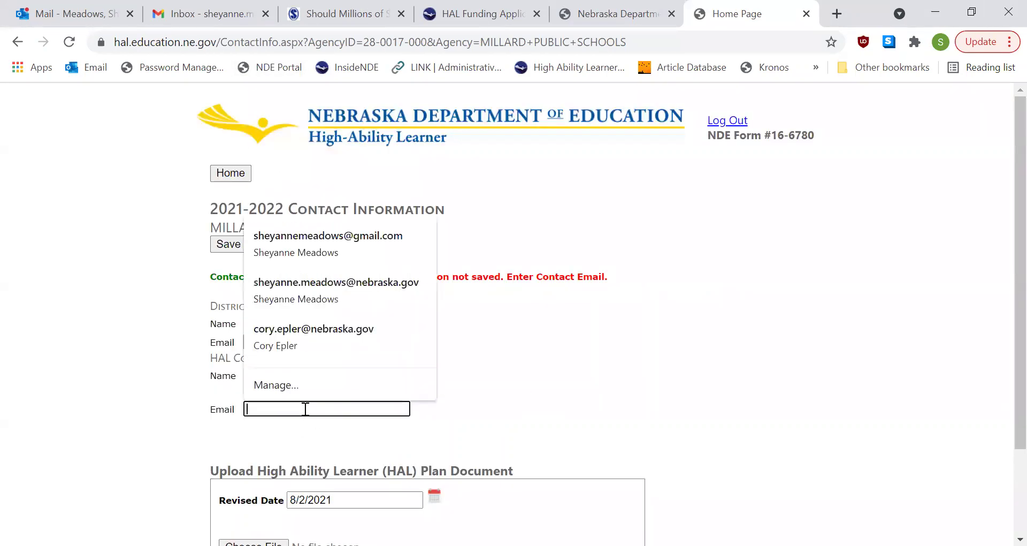
left_click(328, 298)
left_click(249, 247)
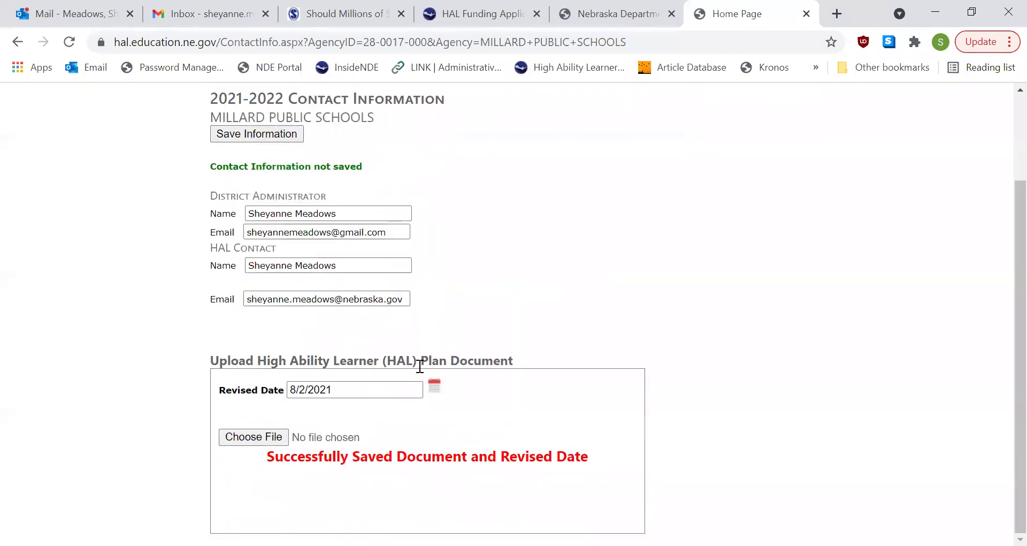
scroll(219, 176, "up", 3)
left_click(219, 175)
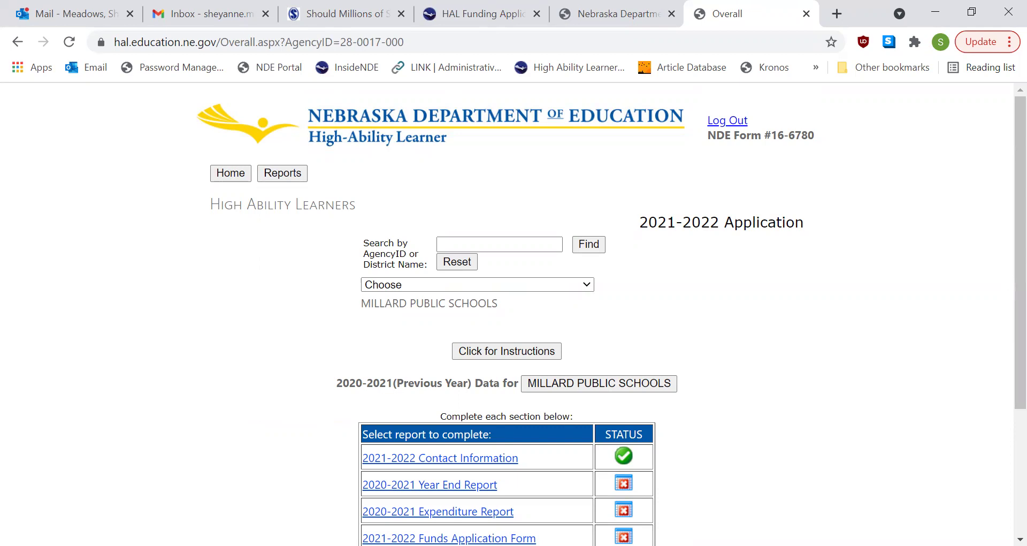
Open the 2020-2021 Year End Report and mark pull-out classes under P01 for grades 3, 4 and 5
scroll(356, 374, "down", 2)
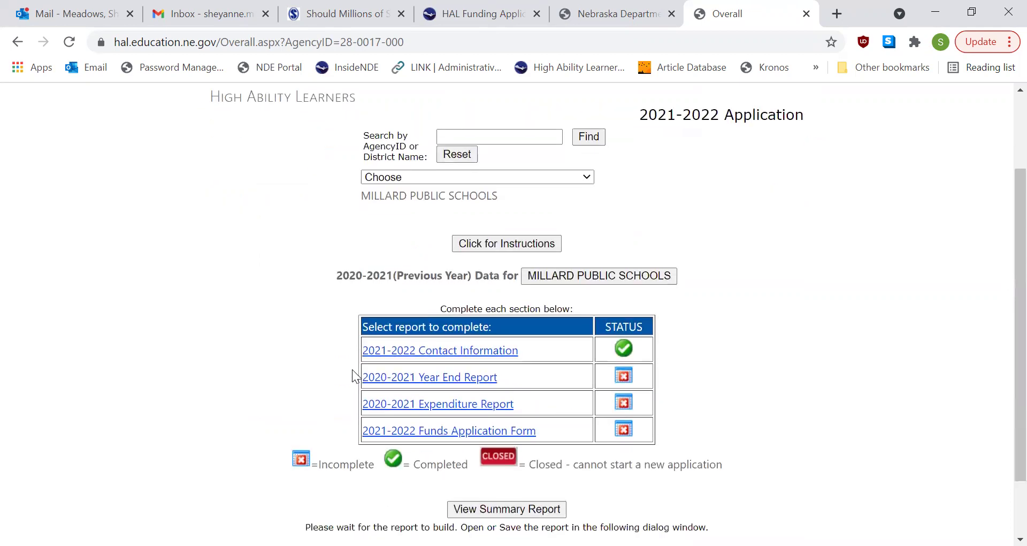
left_click(414, 378)
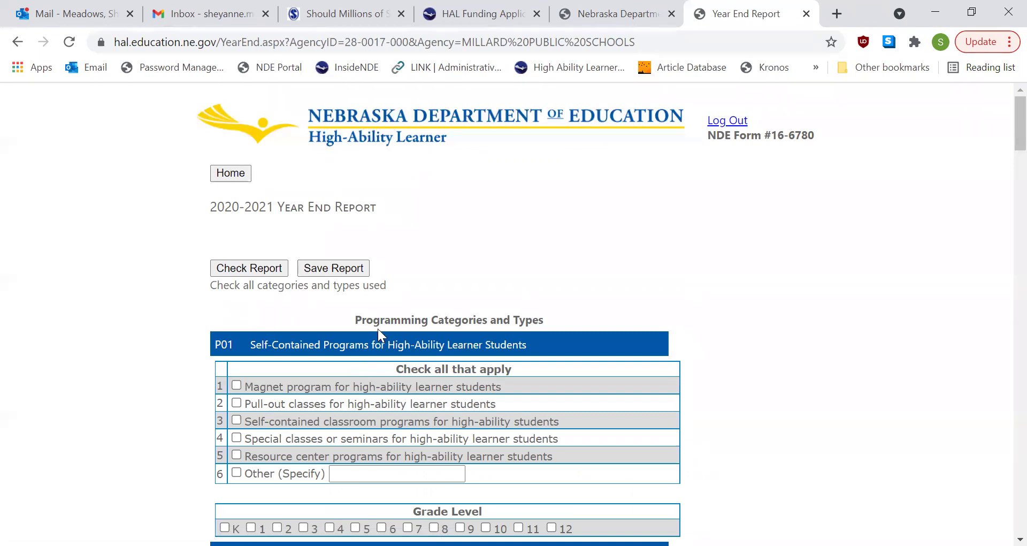
scroll(92, 445, "down", 1)
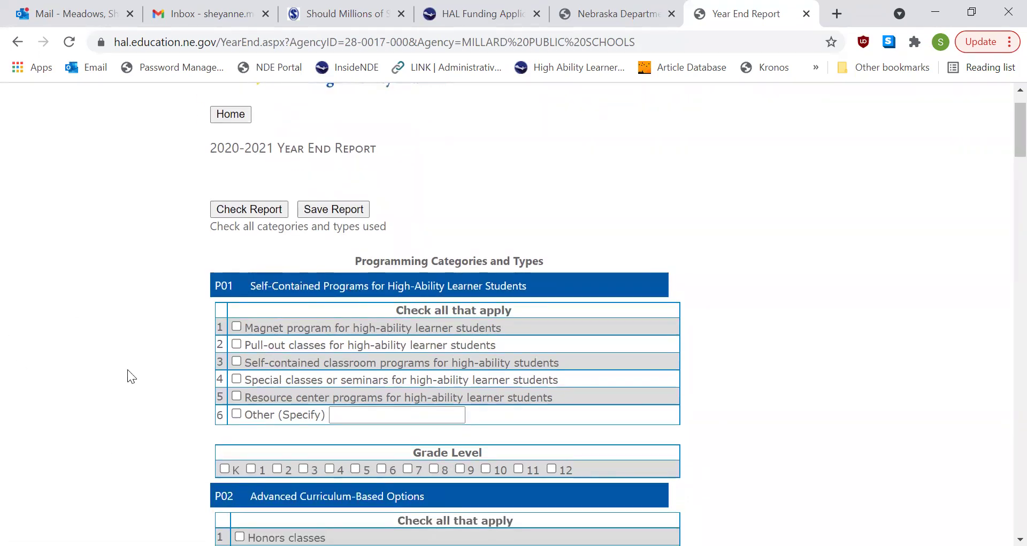
scroll(127, 376, "down", 1)
left_click(237, 303)
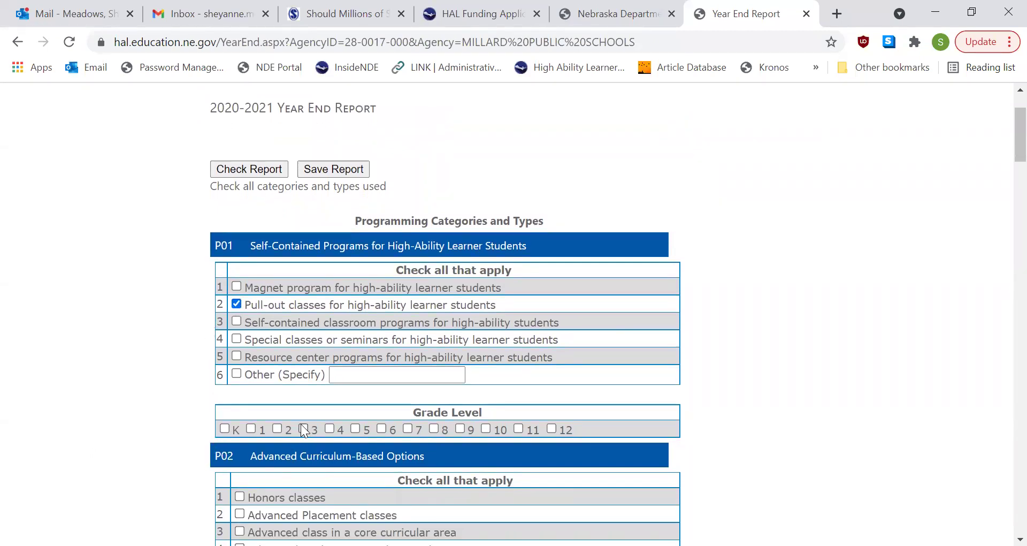
left_click(355, 429)
Mark Advanced Placement classes under P02 Advanced Curriculum-Based Options for grades 10, 11 and 12
scroll(148, 414, "down", 5)
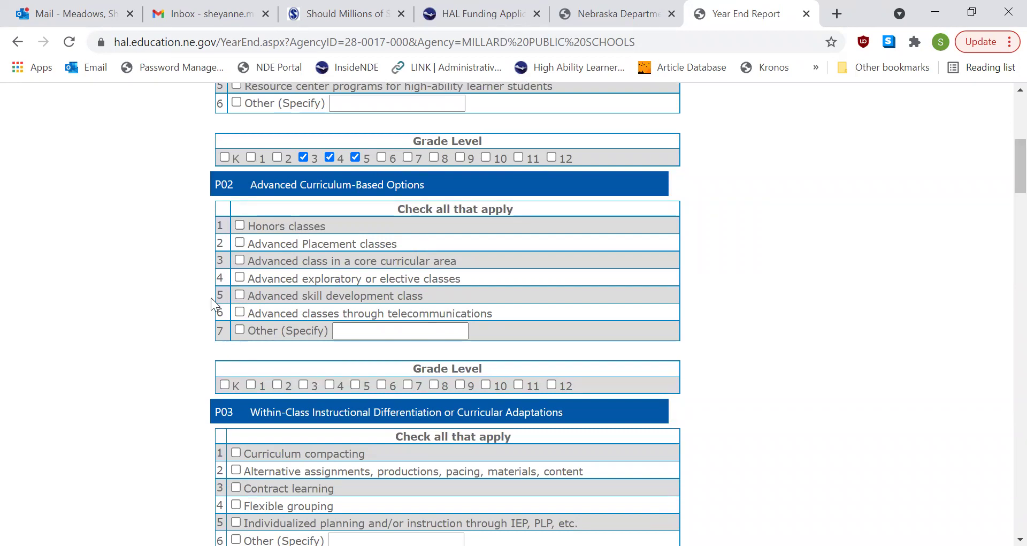
right_click(238, 242)
left_click(239, 242)
scroll(356, 382, "down", 15)
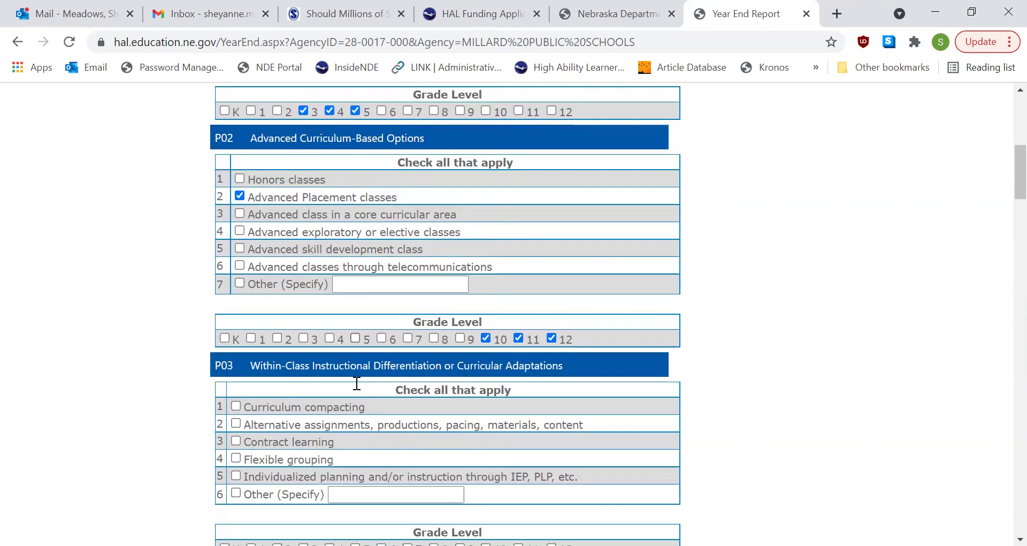
Save the Year End Report from the end of the form and return to the application overview
scroll(356, 382, "down", 20)
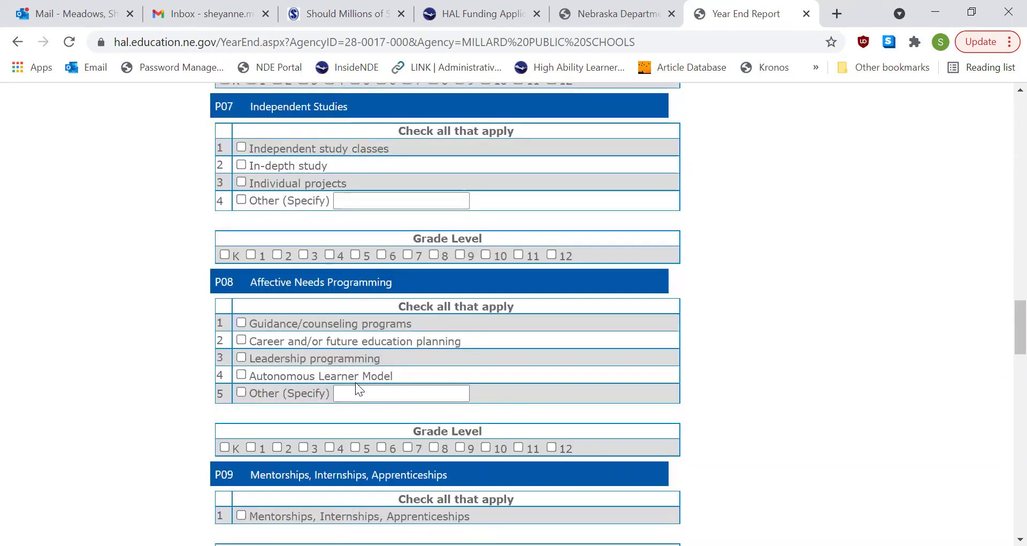
scroll(355, 382, "down", 10)
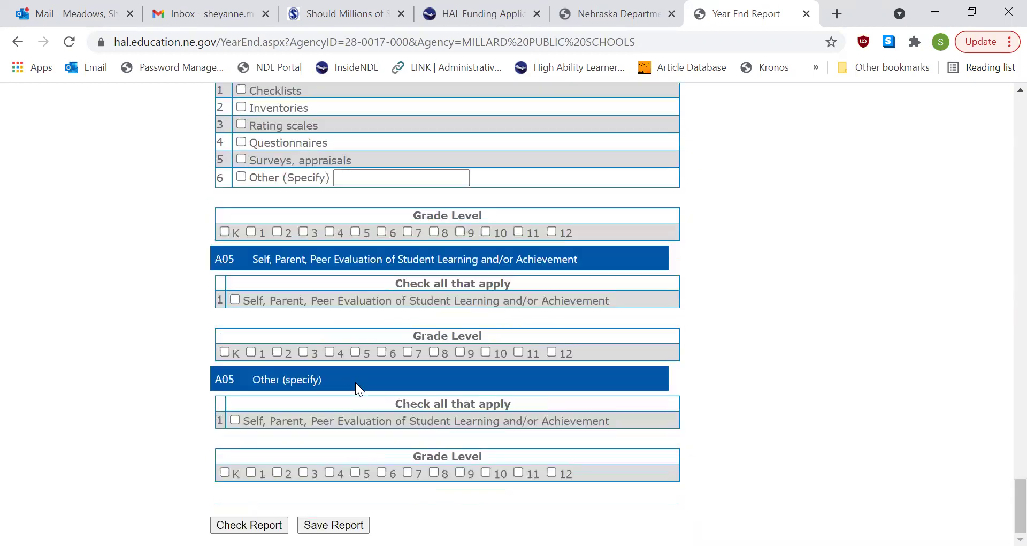
left_click(334, 523)
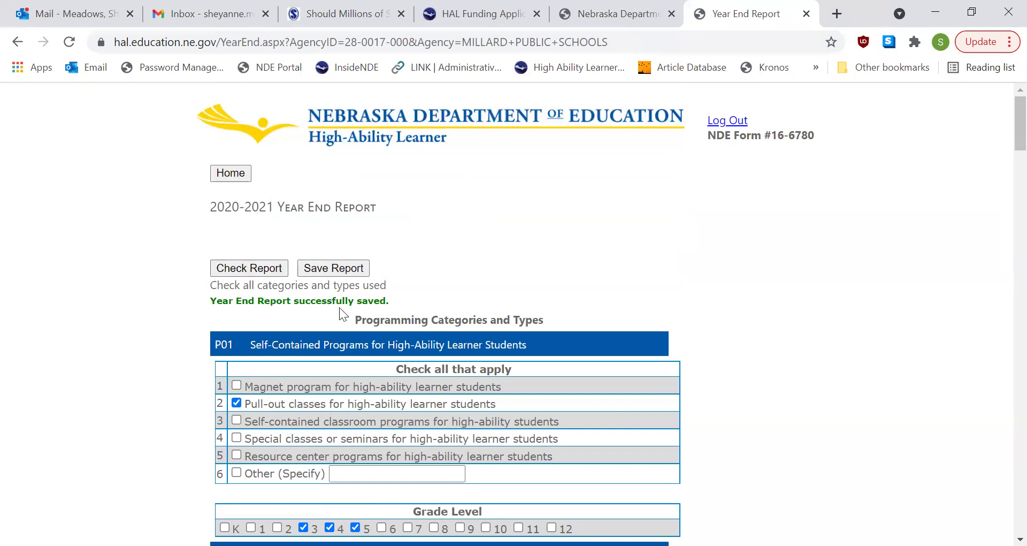
left_click(230, 172)
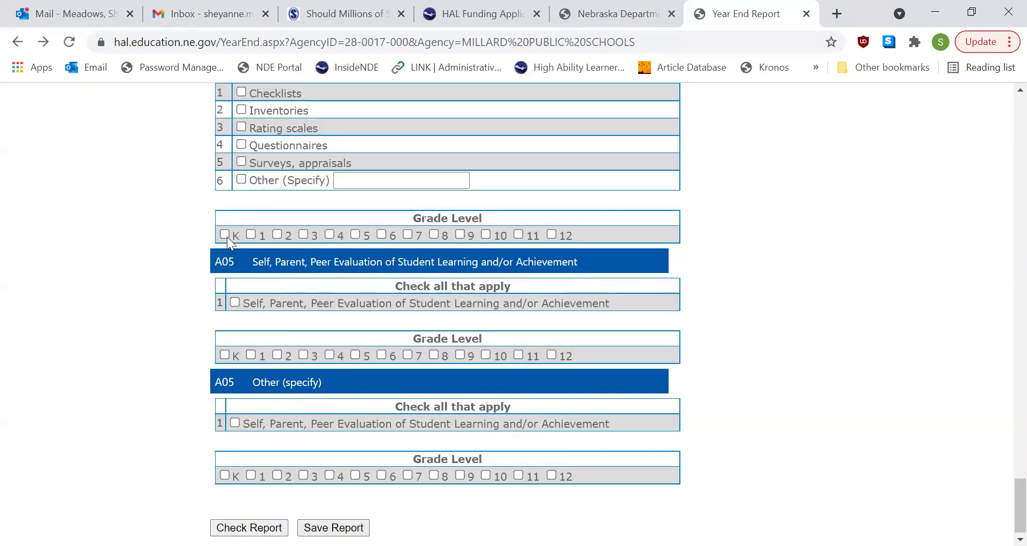
scroll(214, 449, "up", 15)
scroll(214, 449, "up", 20)
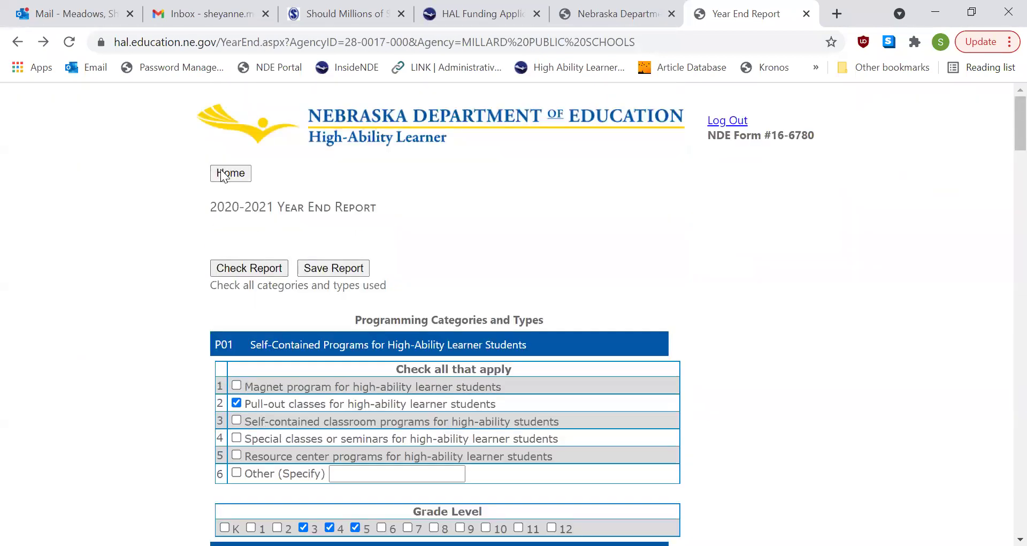
left_click(221, 169)
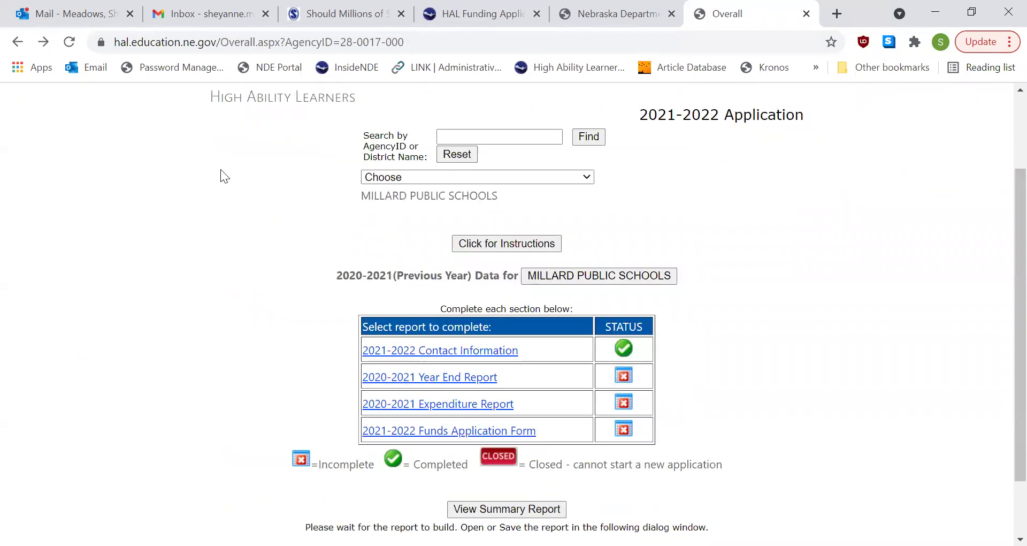
Reopen the 2020-2021 Year End Report, check it for errors, and look through all its programming and assessment categories
left_click(431, 379)
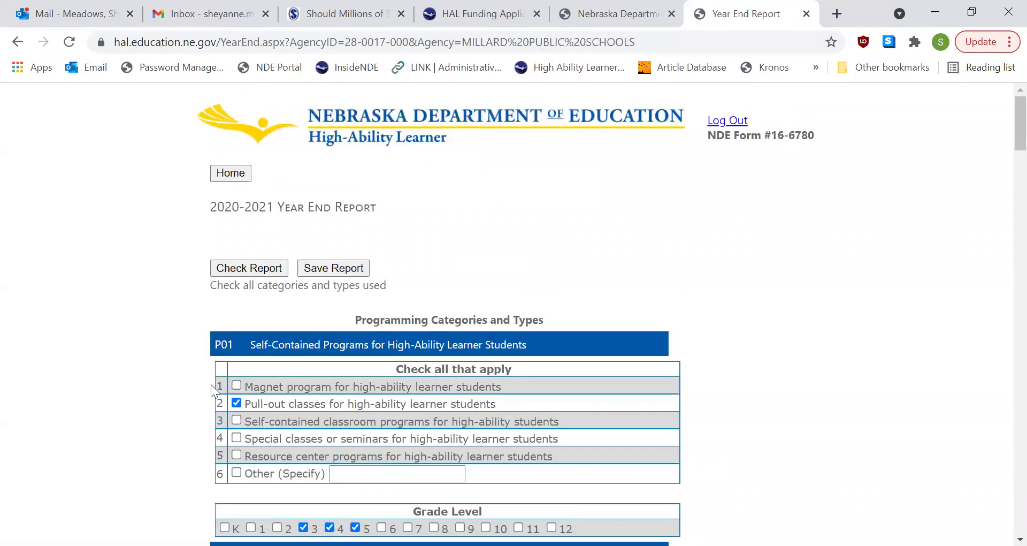
left_click(259, 268)
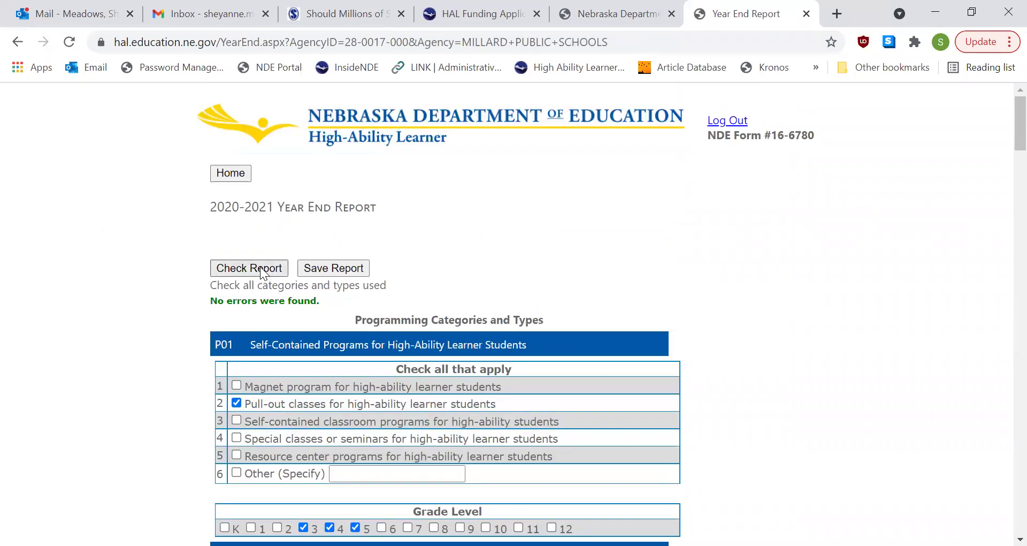
scroll(196, 336, "down", 8)
scroll(196, 336, "down", 20)
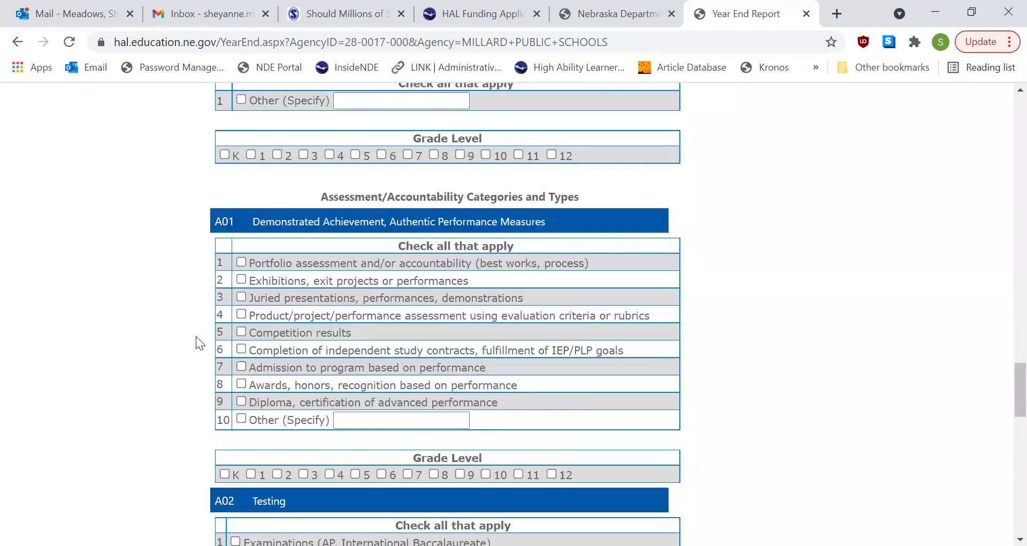
scroll(195, 336, "down", 20)
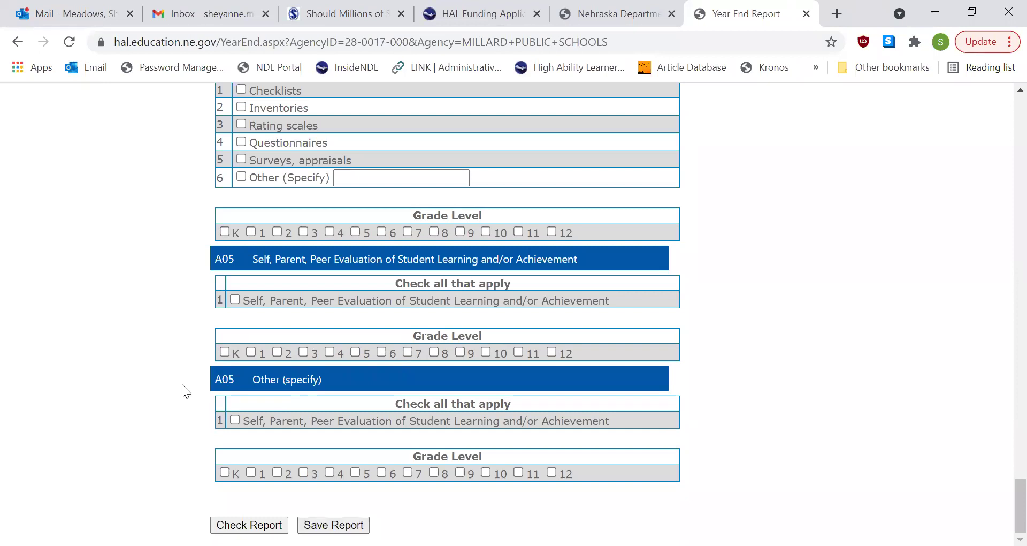
scroll(182, 384, "up", 20)
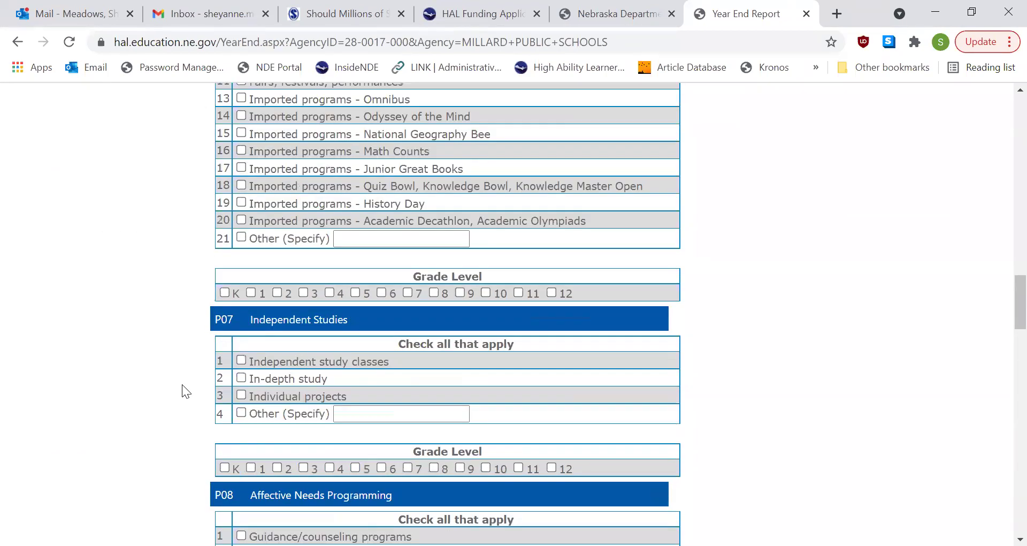
scroll(240, 342, "up", 10)
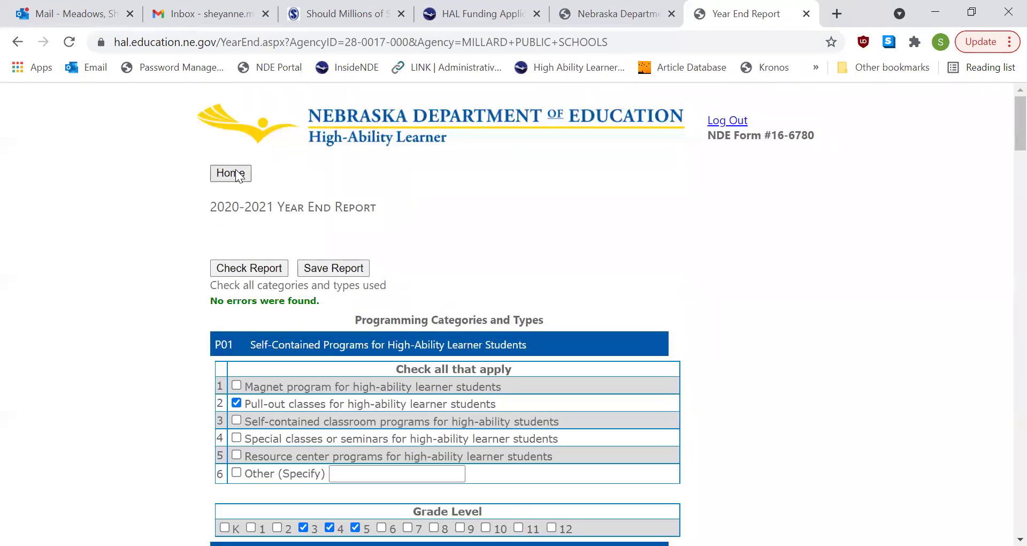
Save the checked Year End Report again and go back to the application overview
left_click(353, 272)
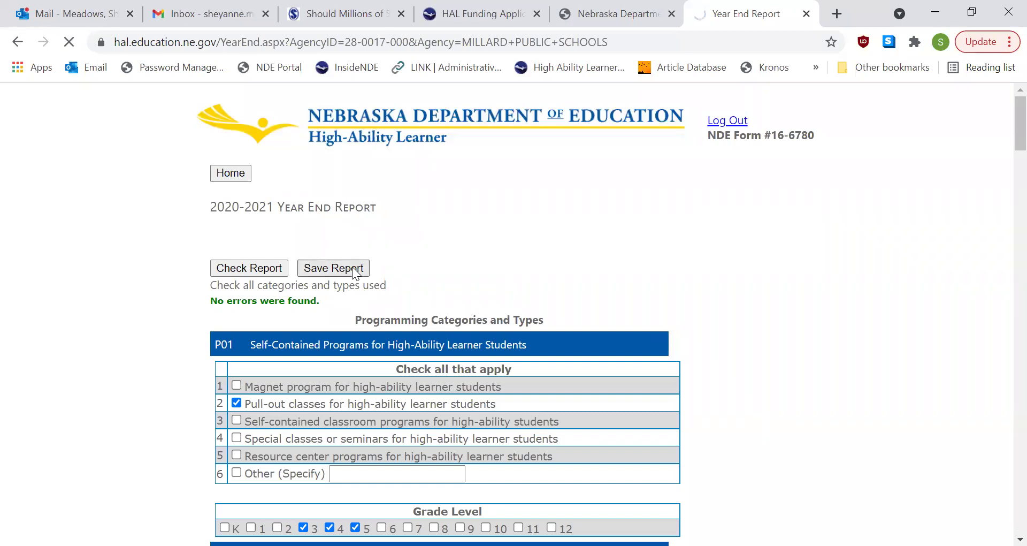
left_click(236, 175)
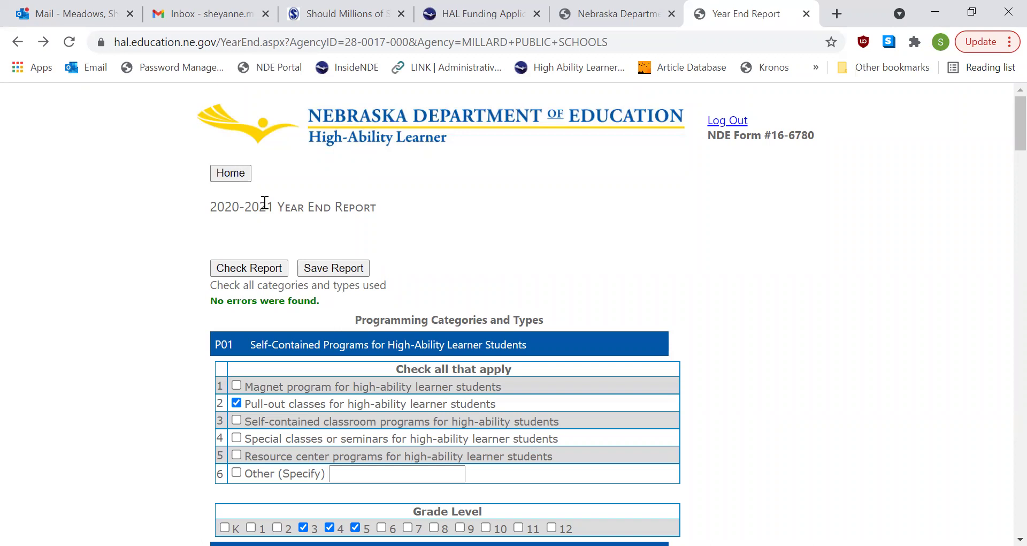
left_click(234, 174)
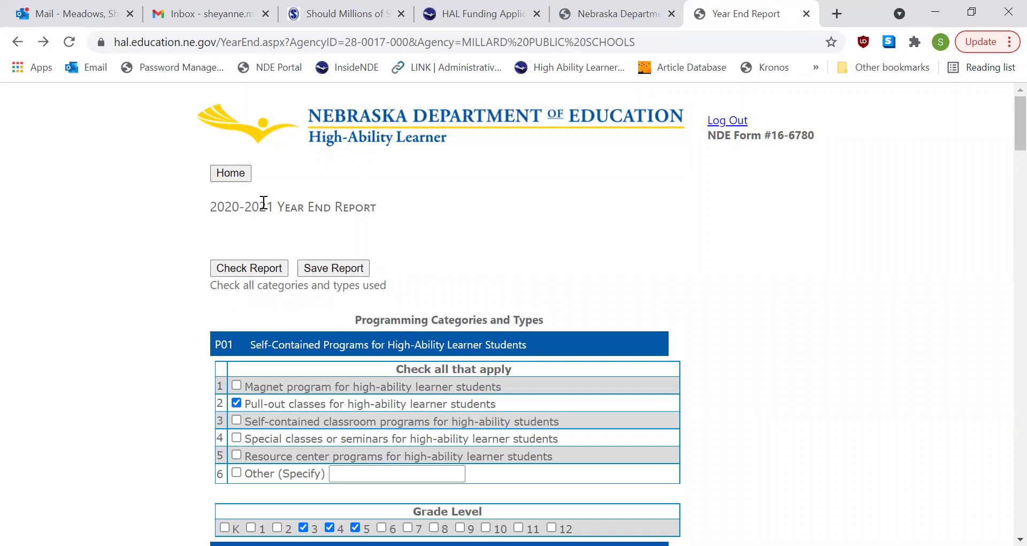
left_click(238, 176)
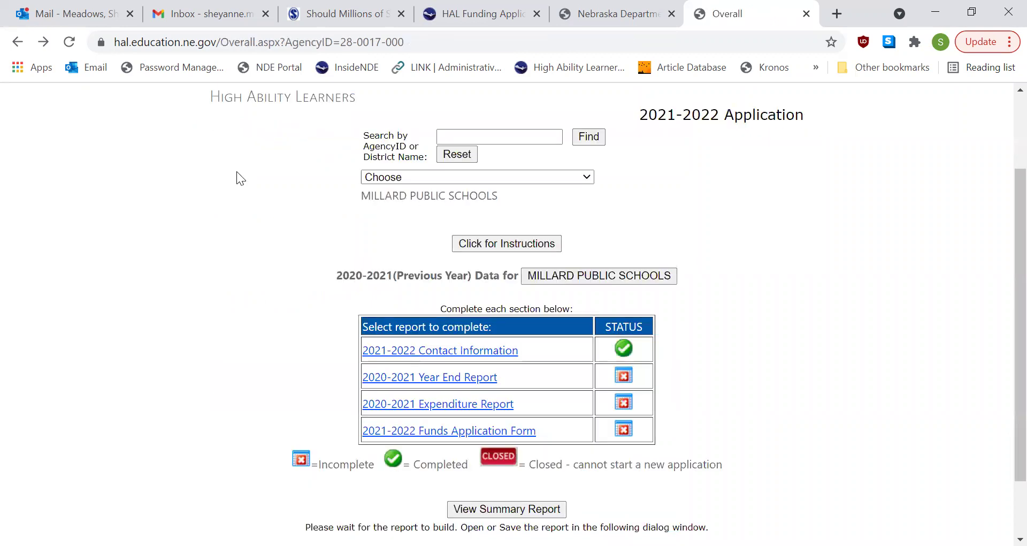
Open the 2020-2021 Expenditure Report and bring up its system and state expenditures table
scroll(308, 262, "down", 2)
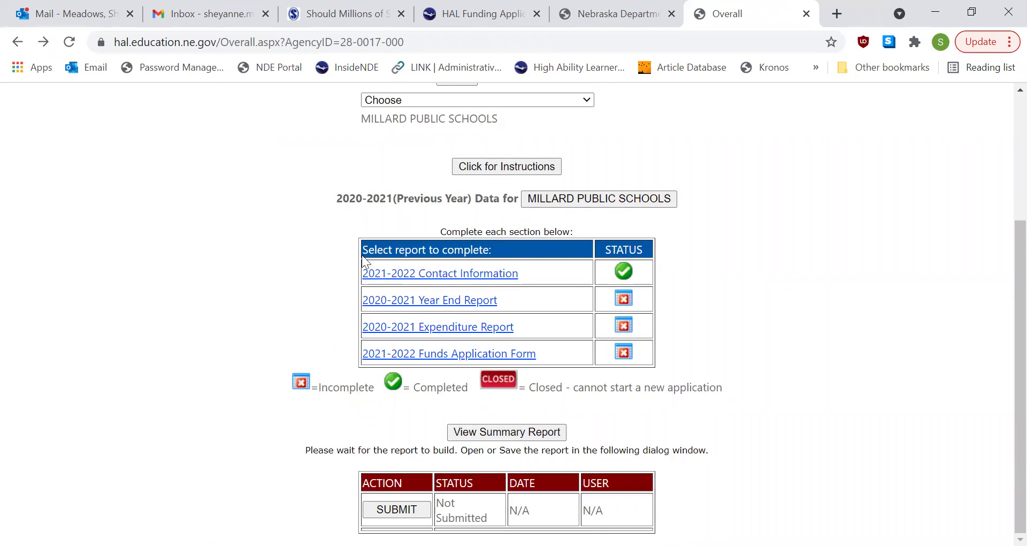
left_click(409, 331)
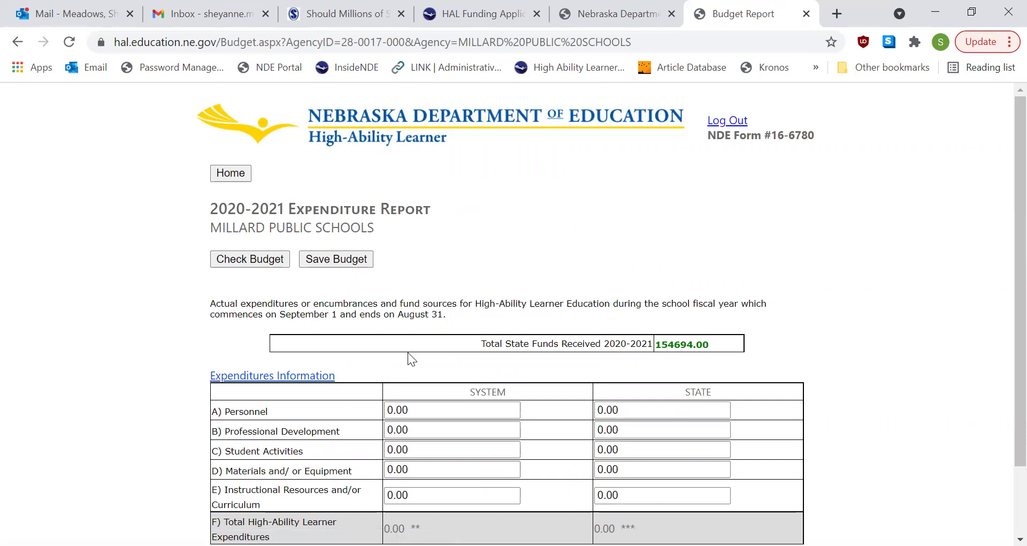
scroll(446, 344, "down", 2)
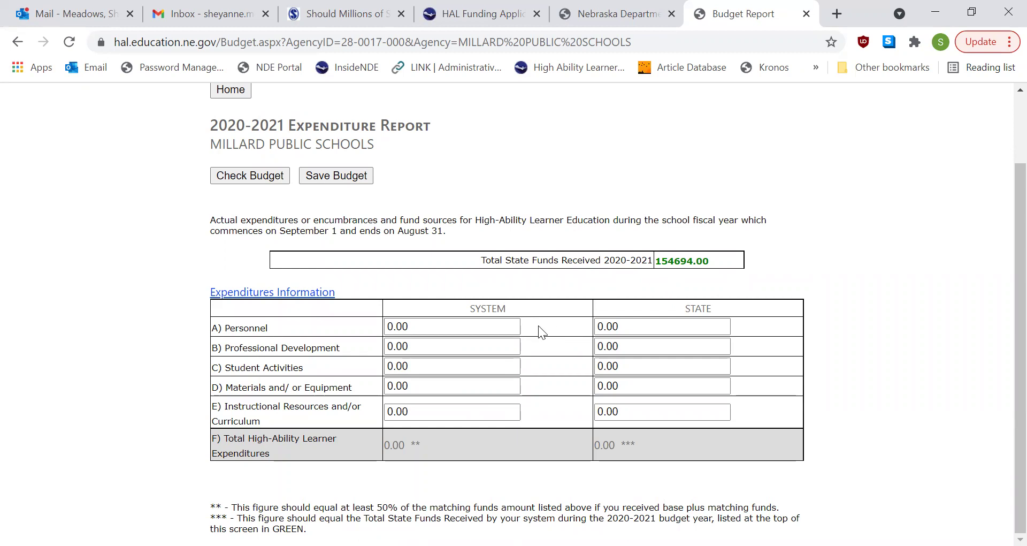
Enter the state expenditures as 154000 for Personnel and 694 for Professional Development
left_click(619, 323)
left_click_drag(620, 323, 518, 332)
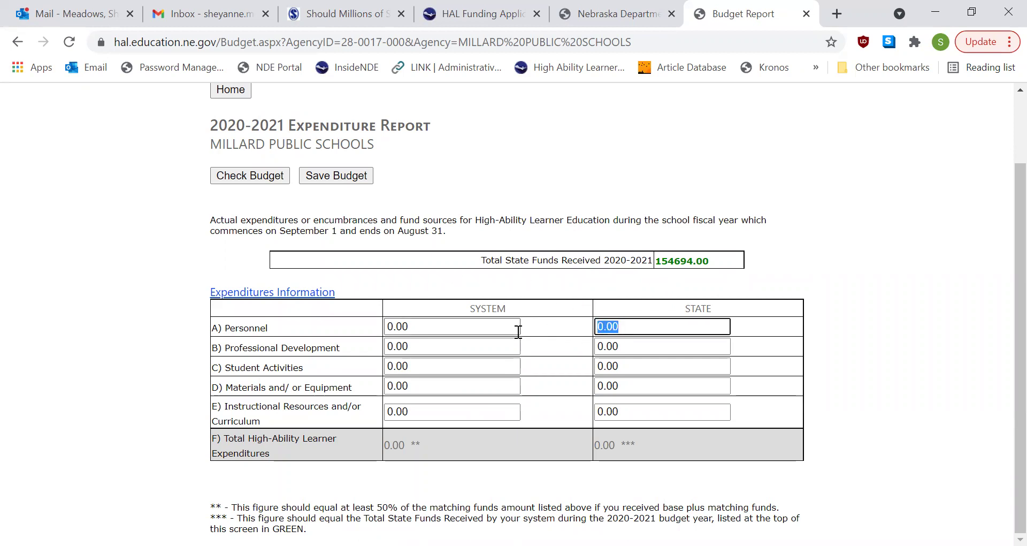
type("154000")
left_click(629, 346)
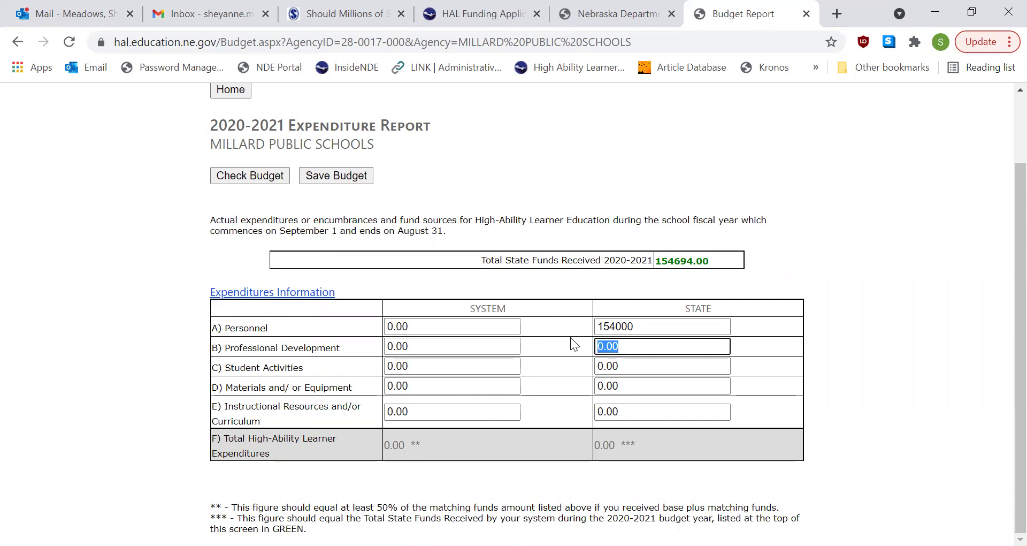
type("694")
left_click(875, 396)
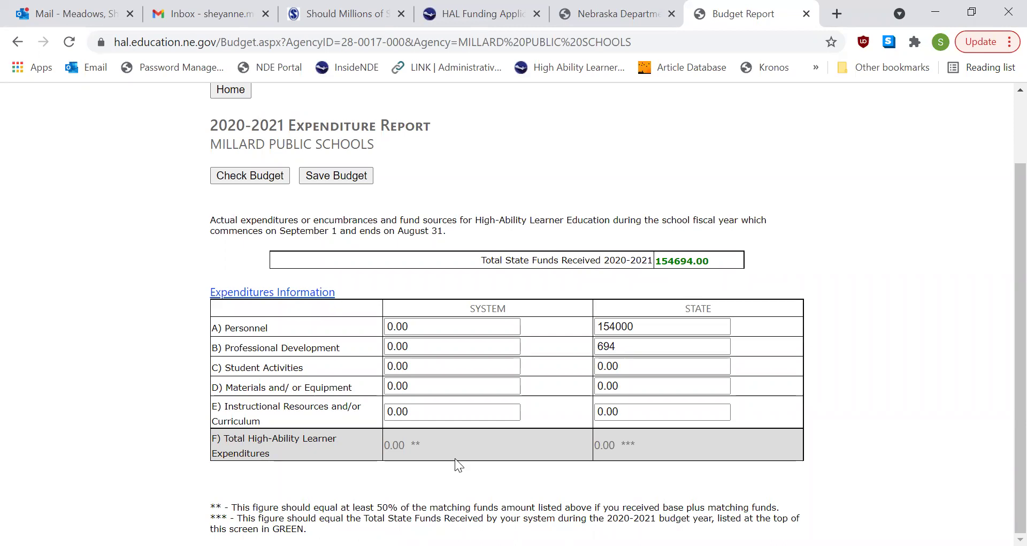
Save the expenditure budget and check it for errors
scroll(387, 482, "up", 1)
scroll(387, 483, "down", 1)
left_click(337, 175)
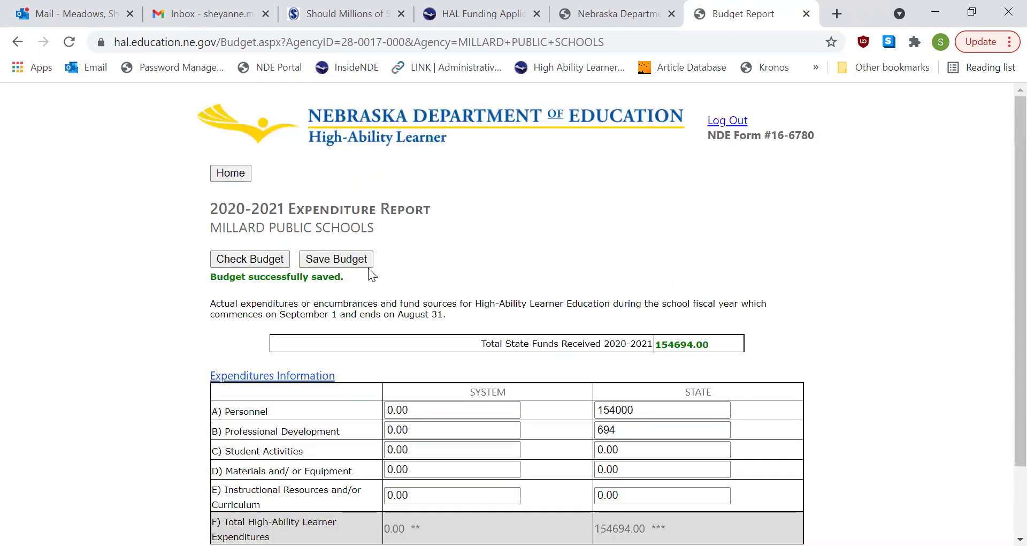
scroll(370, 275, "down", 1)
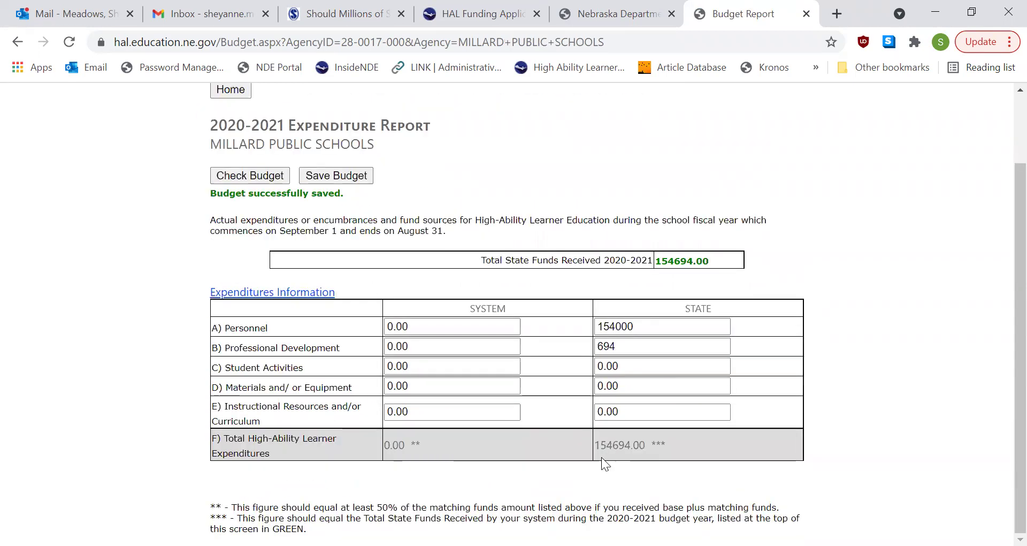
left_click(279, 178)
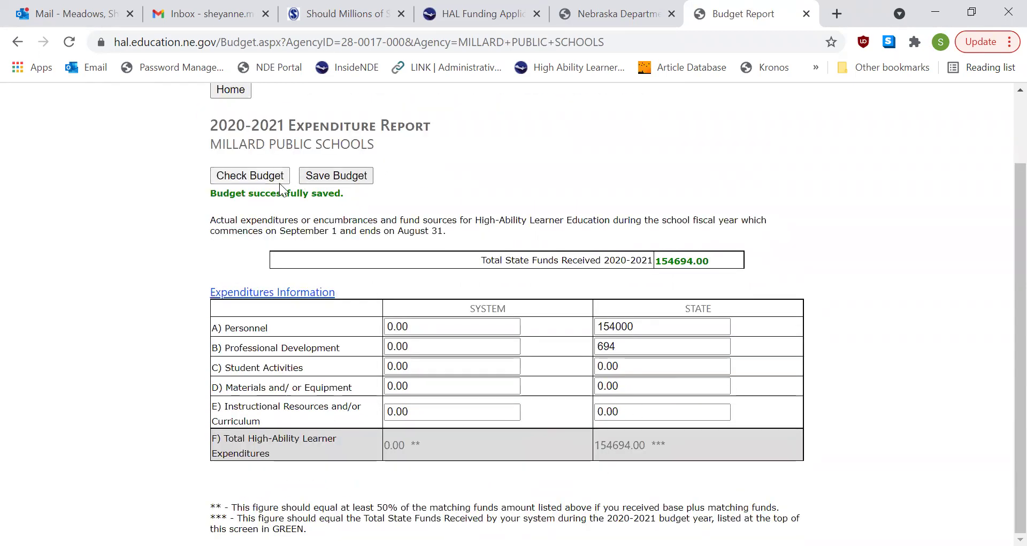
scroll(547, 266, "down", 1)
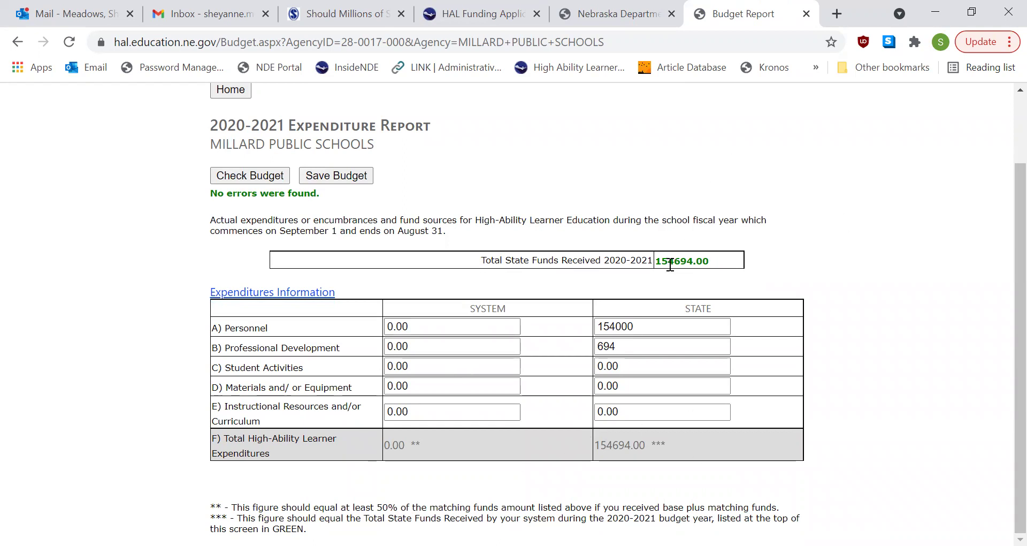
scroll(644, 296, "up", 2)
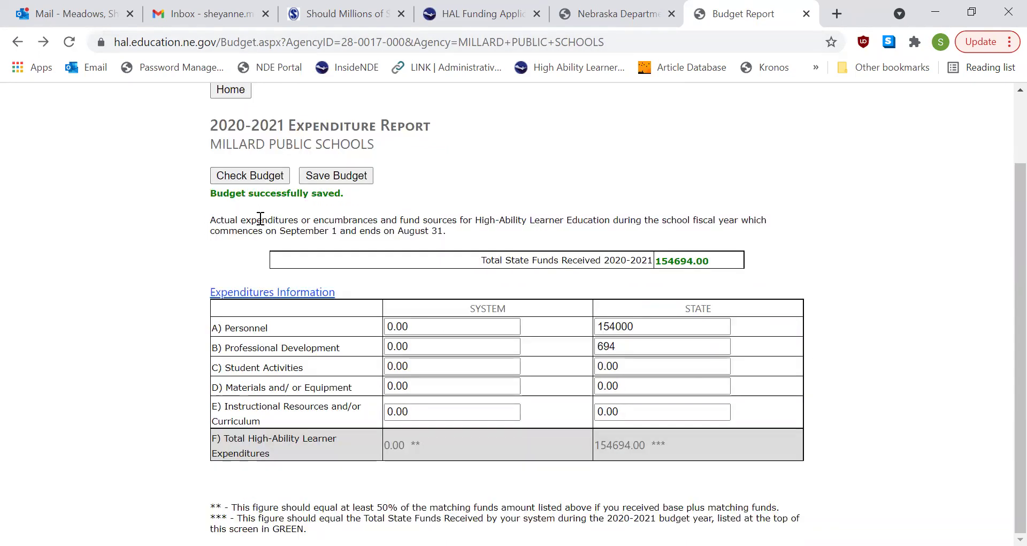
Return to the application overview and reopen the 2020-2021 Expenditure Report
scroll(260, 217, "up", 2)
left_click(231, 173)
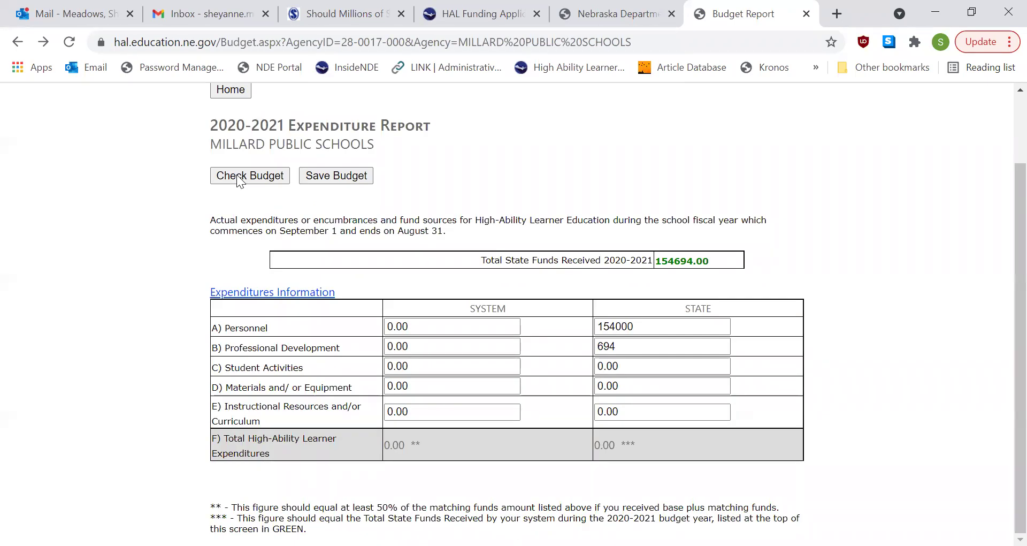
left_click(237, 174)
left_click(234, 174)
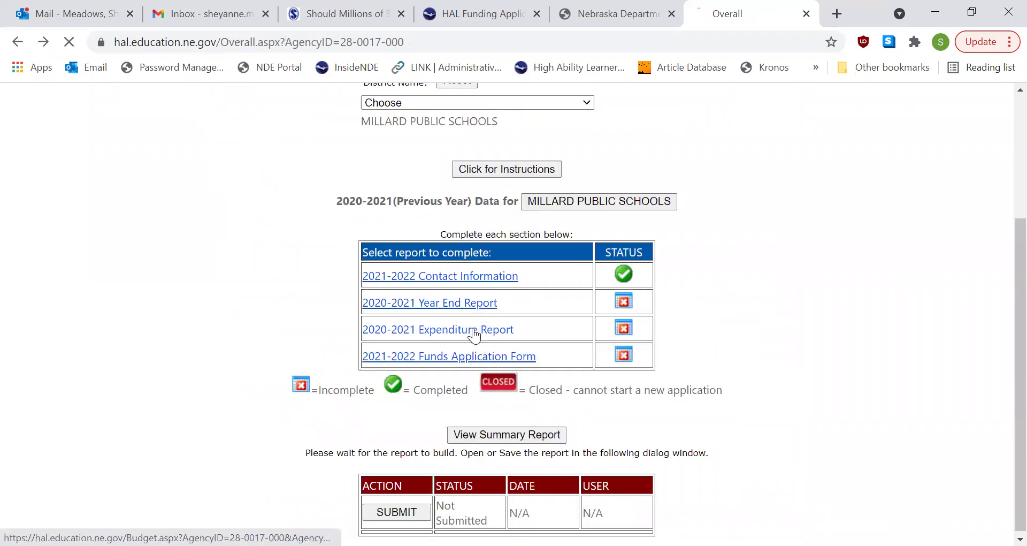
left_click(474, 330)
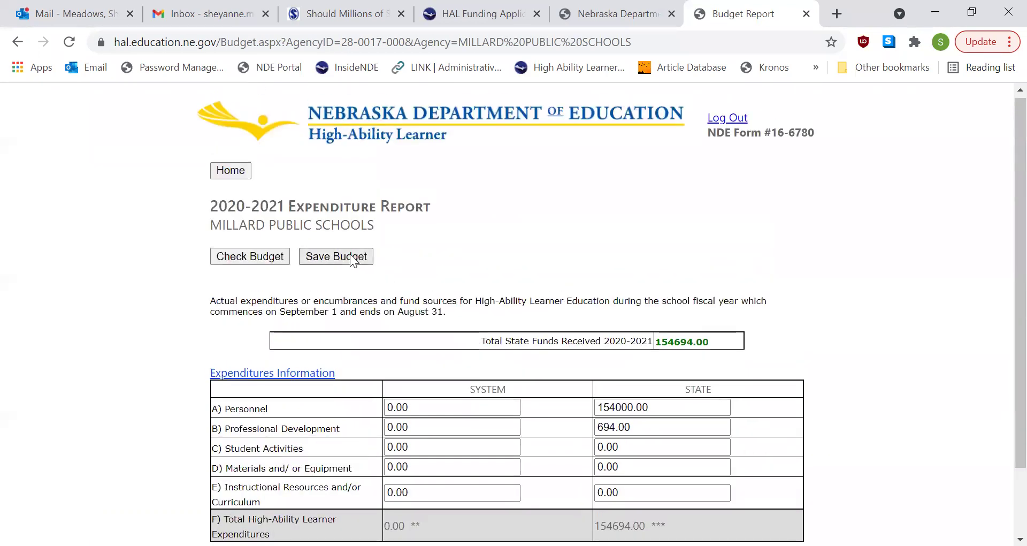
Save the reopened Expenditure Report again and repeat its error check
left_click(350, 255)
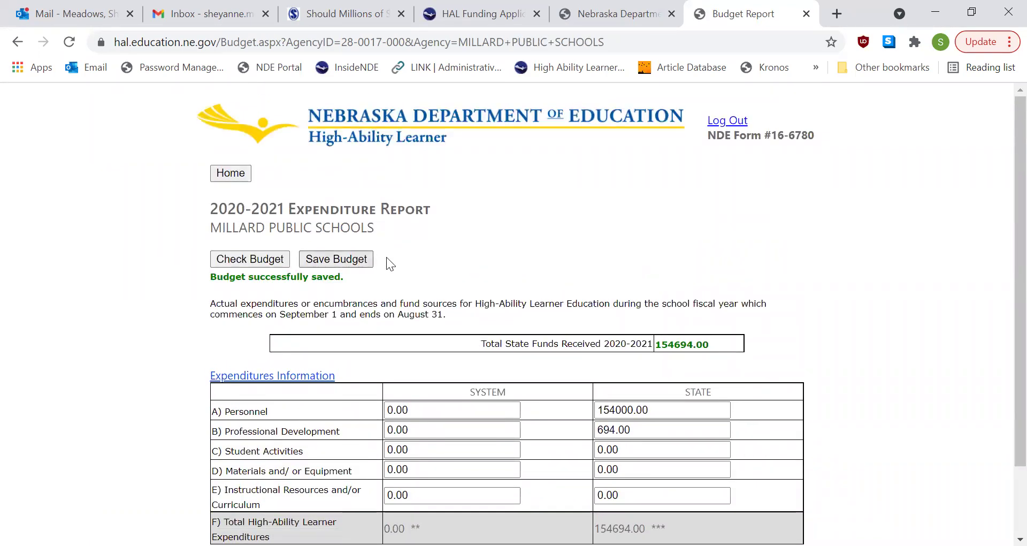
left_click(266, 261)
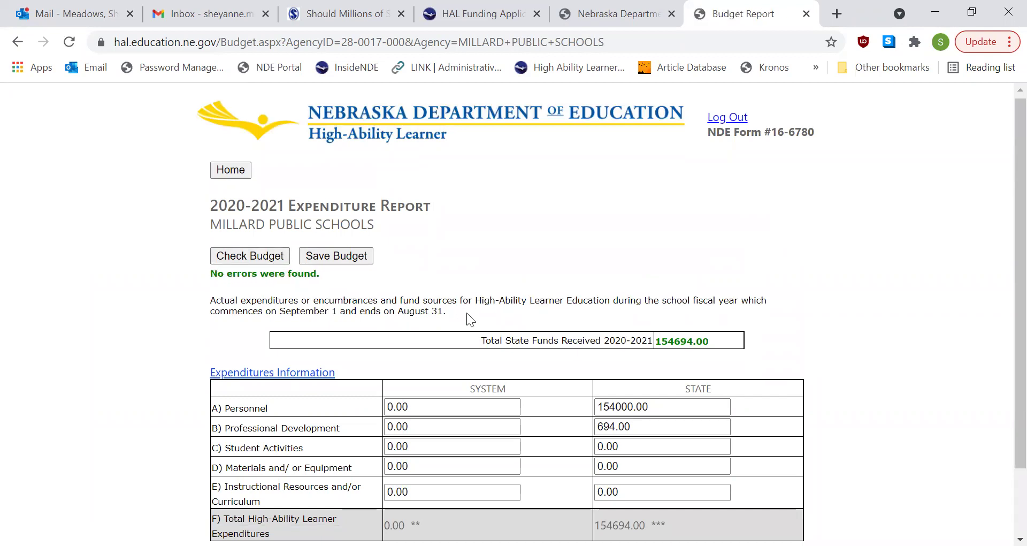
scroll(466, 314, "down", 1)
scroll(466, 313, "down", 1)
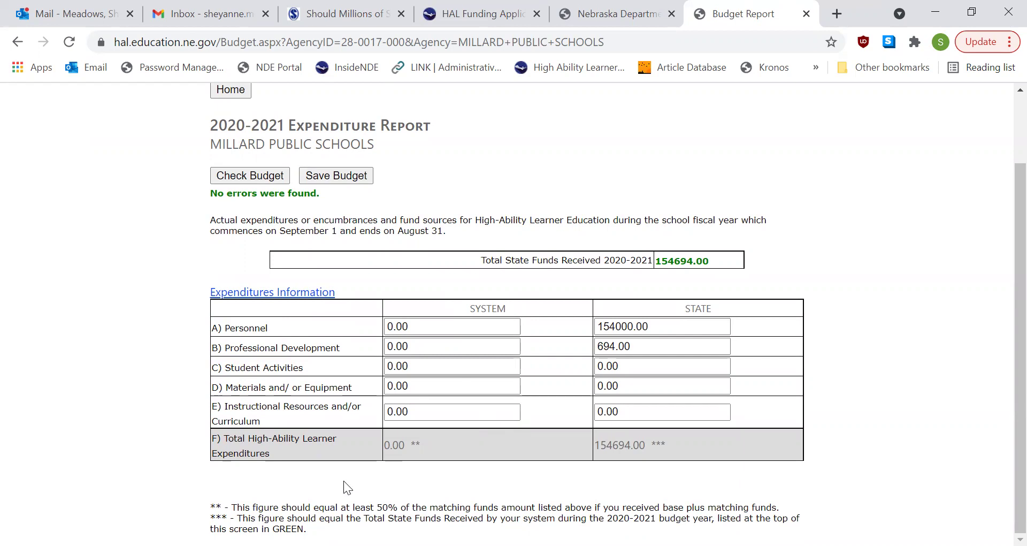
Go back to the application overview and open the 2021-2022 Funds Application Form to review its base and matching funds sections
scroll(343, 485, "up", 2)
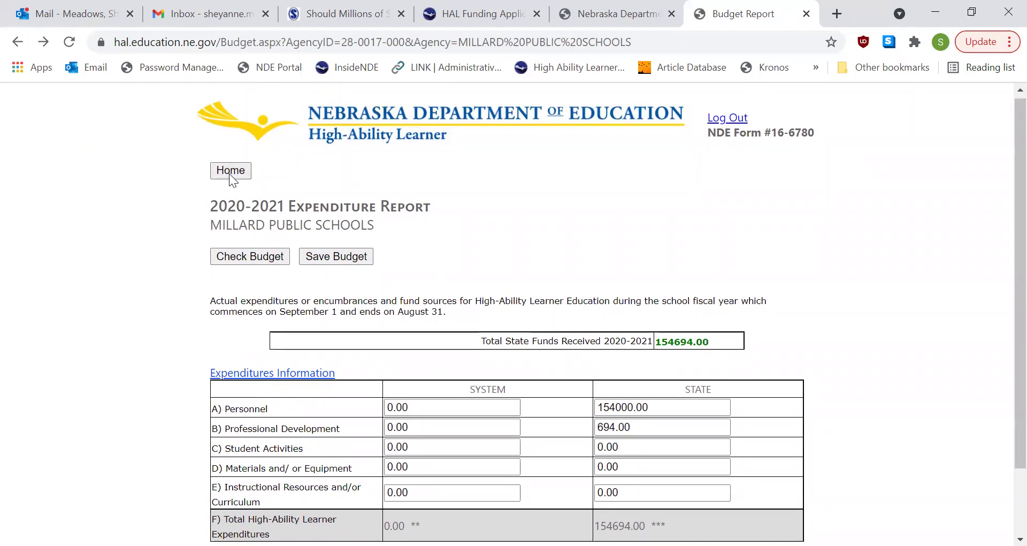
left_click(230, 174)
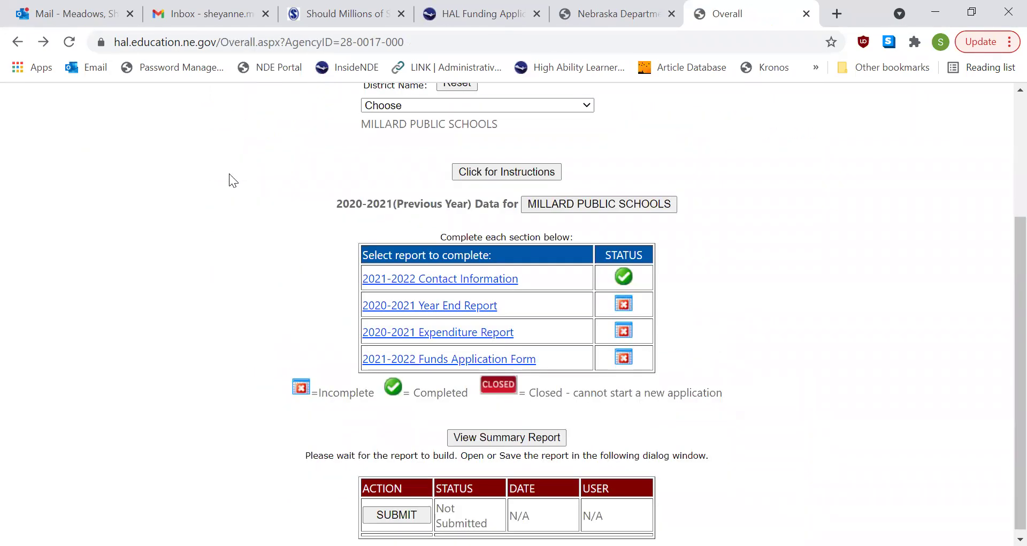
left_click(431, 357)
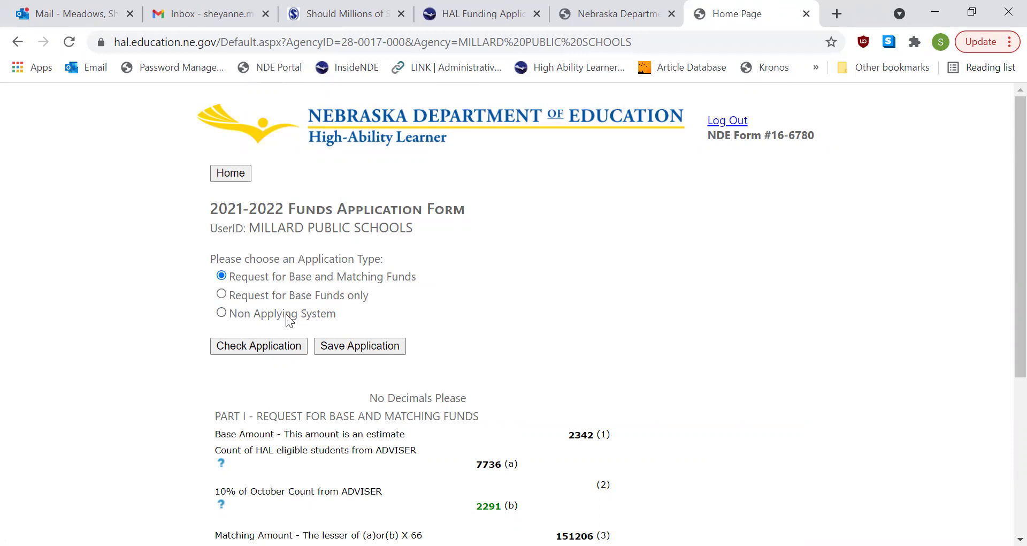
scroll(289, 314, "down", 1)
scroll(350, 376, "down", 1)
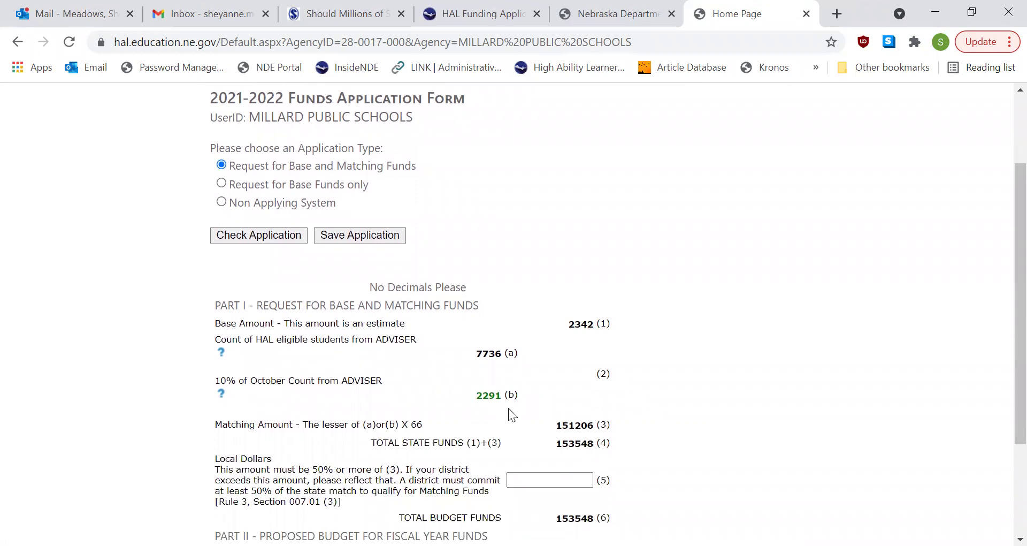
scroll(508, 408, "down", 2)
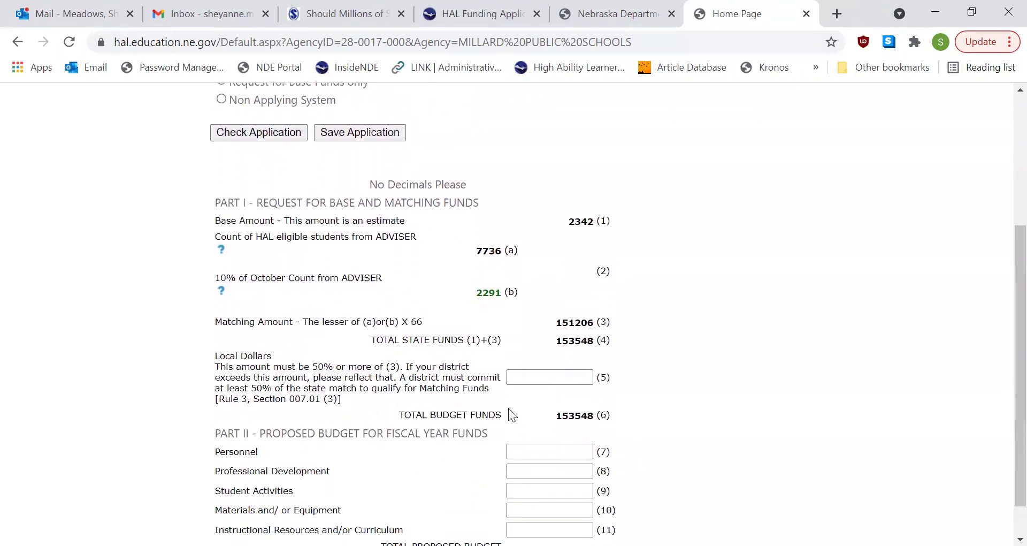
scroll(508, 408, "down", 1)
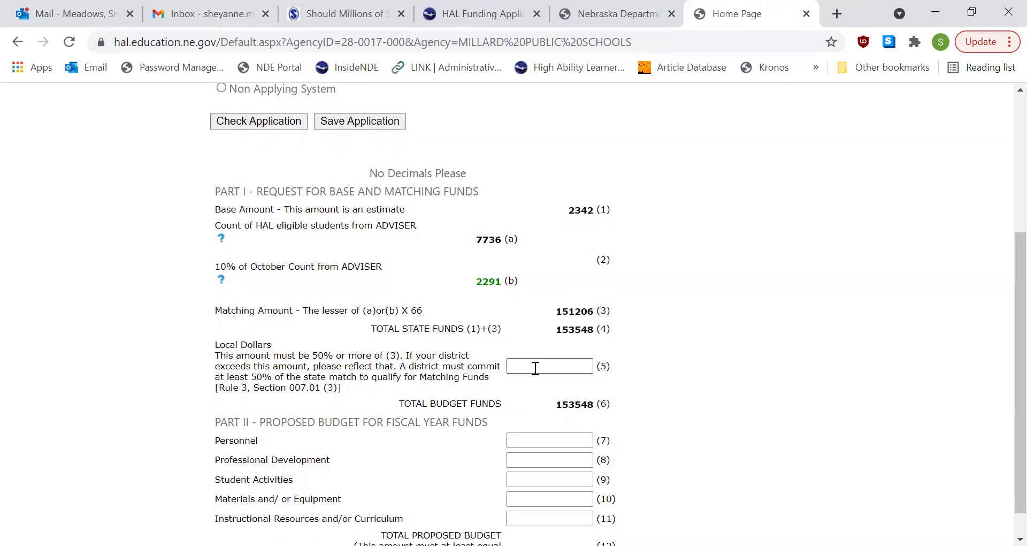
Change the application type to Request for Base Funds only and bring up its proposed budget section
scroll(535, 368, "up", 4)
left_click(221, 275)
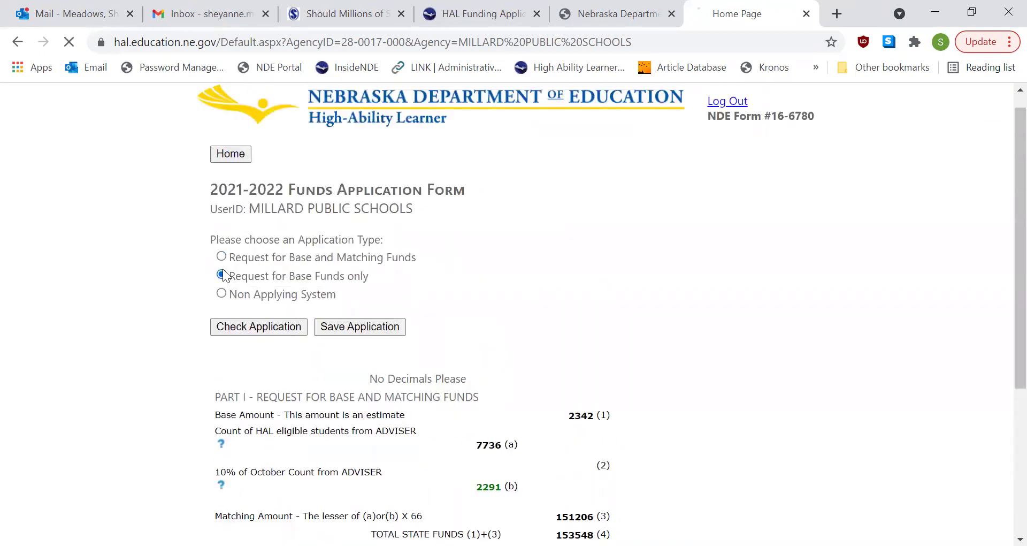
scroll(470, 340, "down", 1)
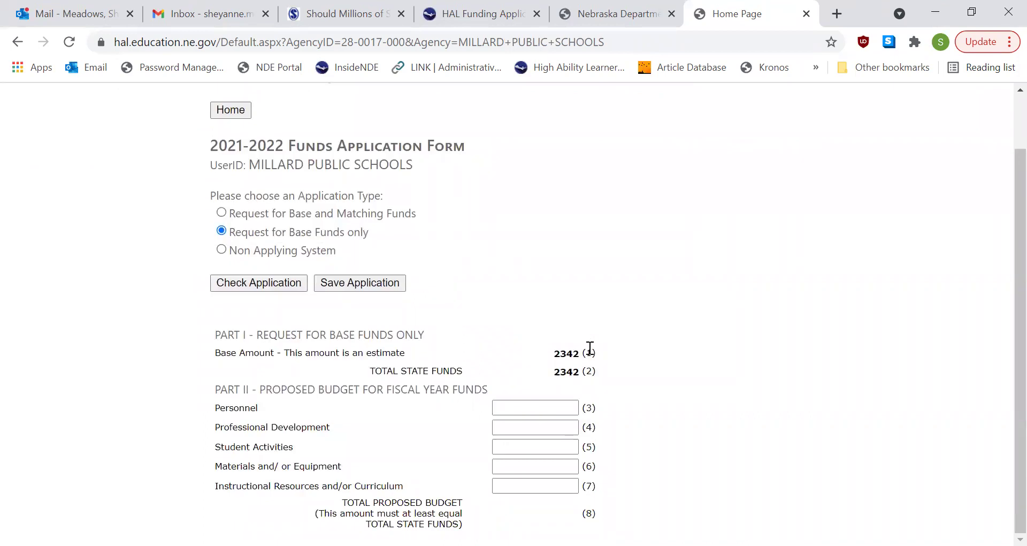
Budget 2000 for Personnel, 342 for Student Activities, and 0 for Professional Development and Materials and/or Equipment, and try to save the application
left_click(507, 405)
type("2000")
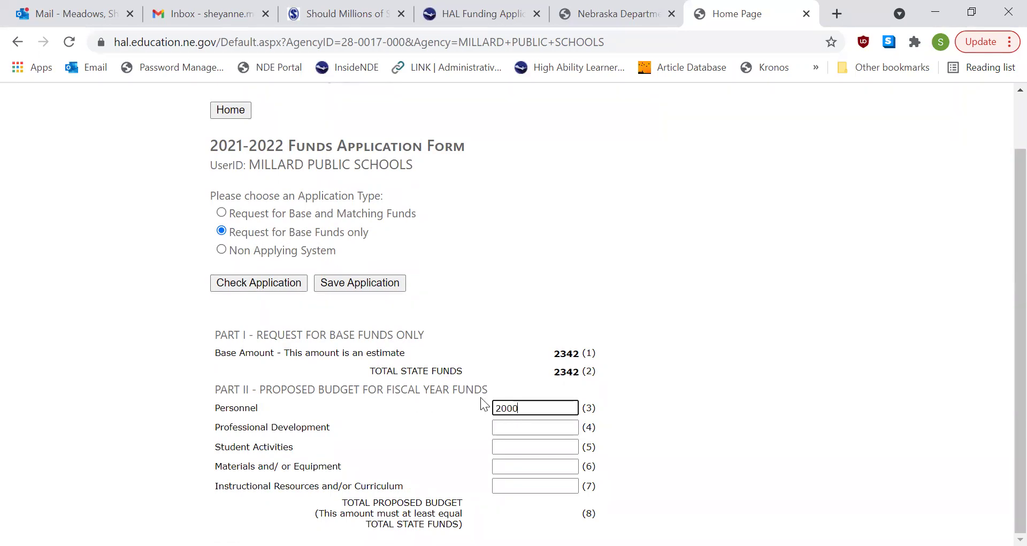
left_click(529, 447)
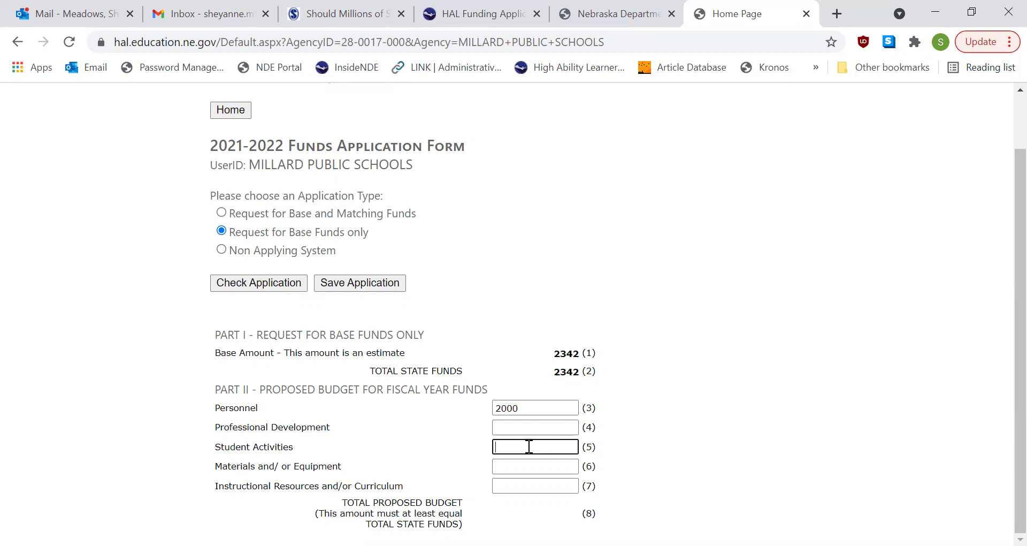
type("342")
left_click(635, 418)
left_click(338, 284)
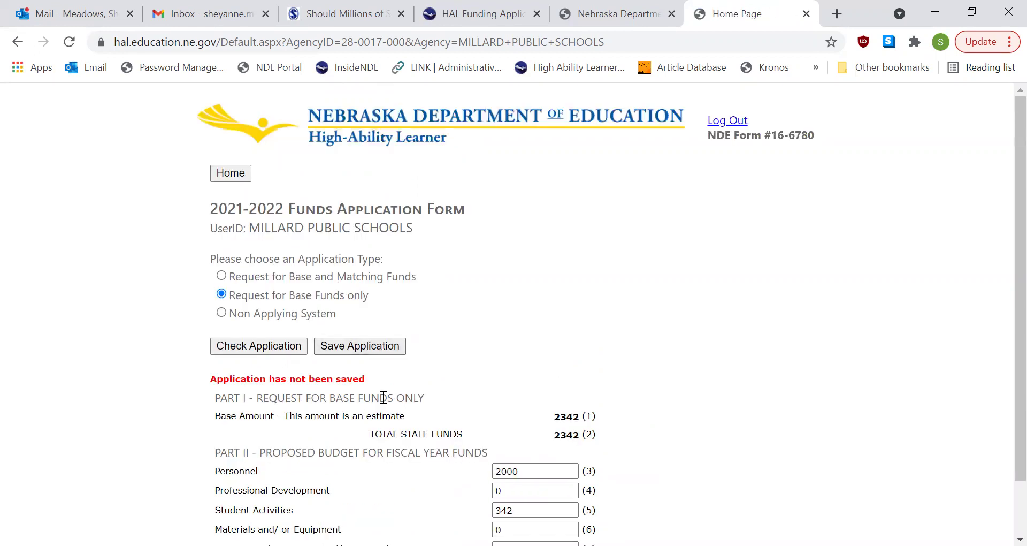
Set Instructional Resources and/or Curriculum to 0, and save and check the funds application
scroll(383, 397, "down", 1)
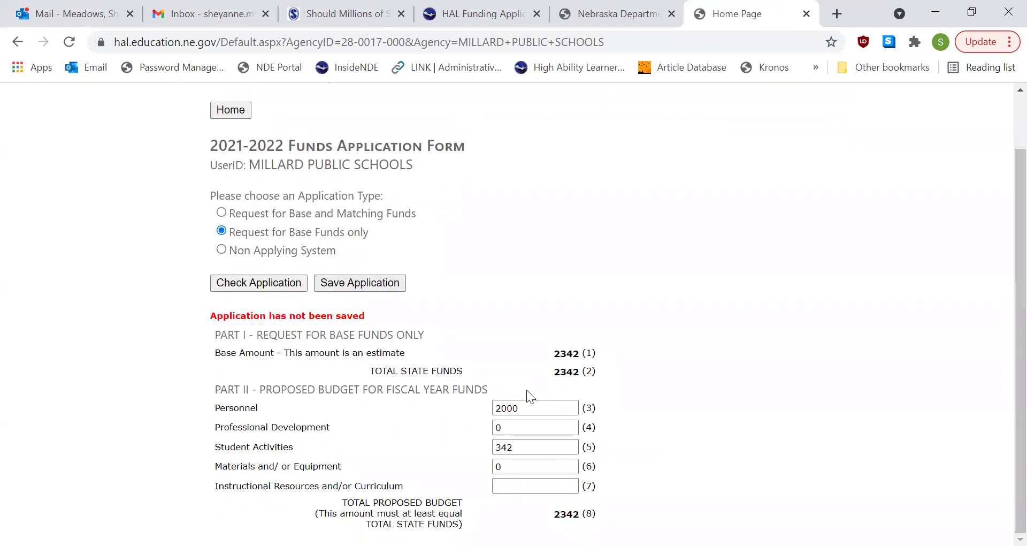
left_click(518, 485)
type("0")
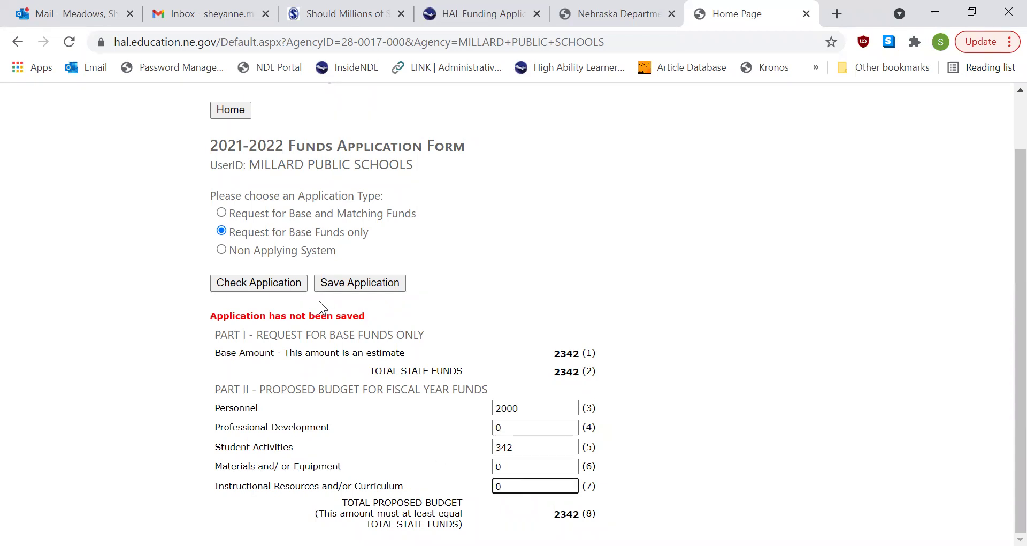
left_click(348, 286)
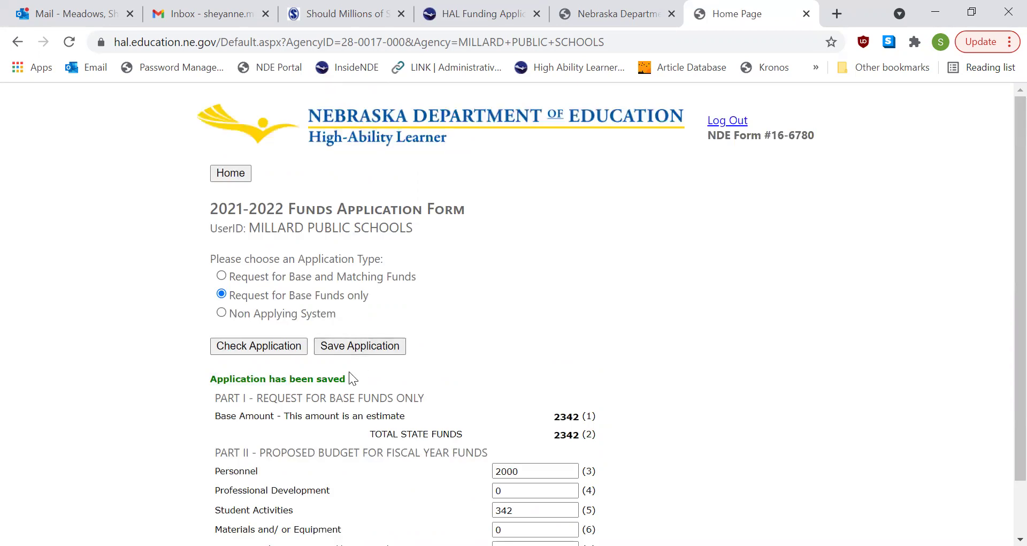
left_click(295, 284)
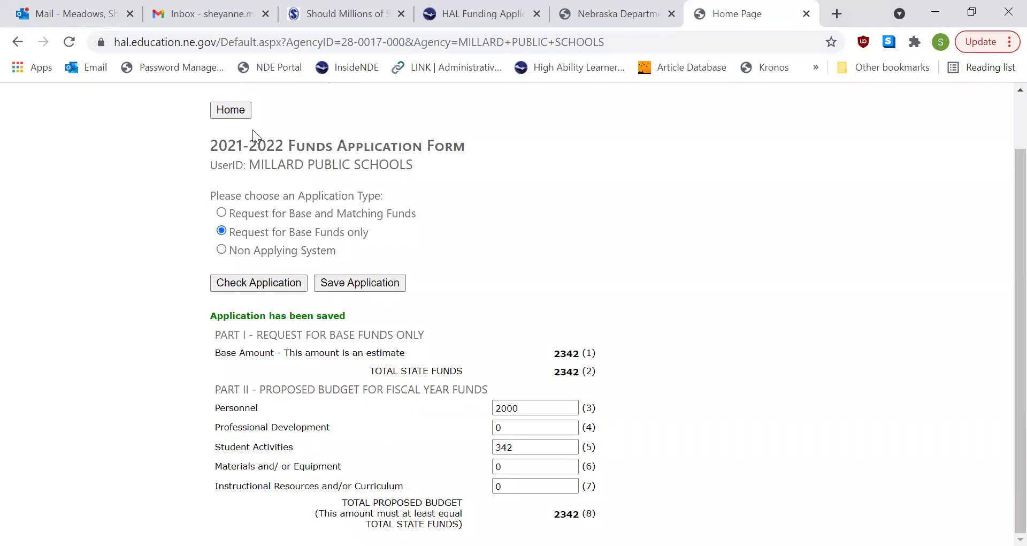
Return to the application overview and bring up the completion status of all four reports
scroll(249, 214, "up", 1)
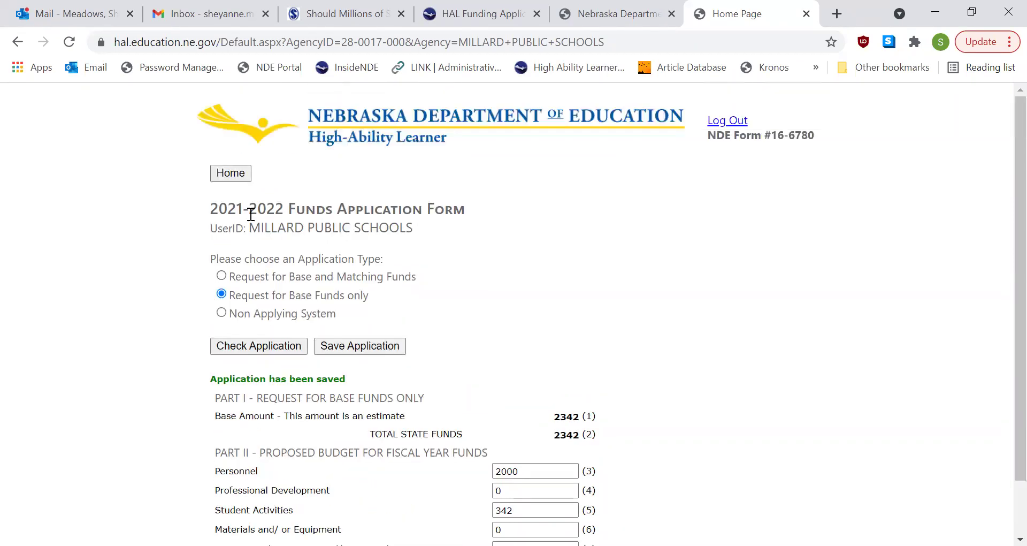
left_click(227, 175)
scroll(347, 370, "down", 3)
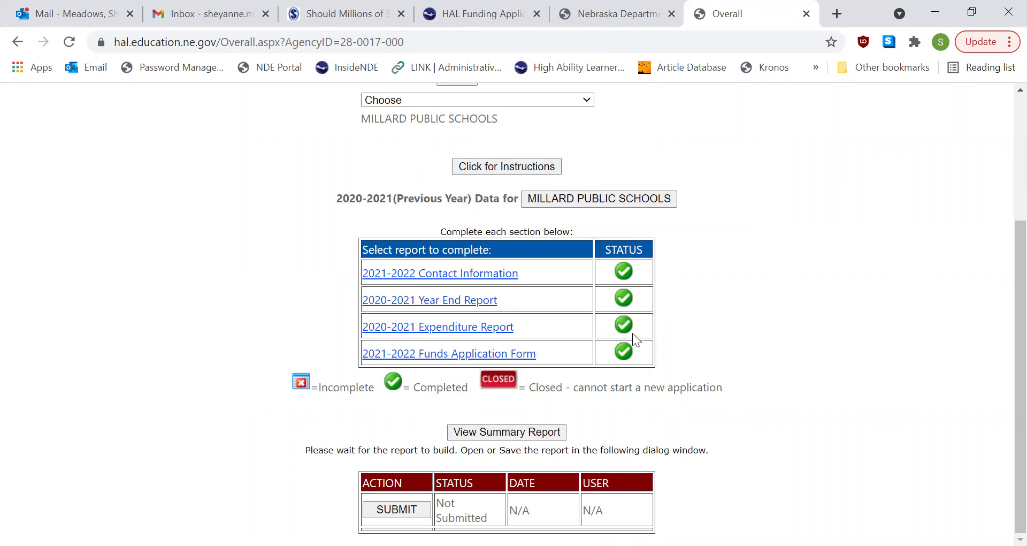
Open the summary report and read through its contact information and the year-end eligibility and participant figures
left_click(502, 436)
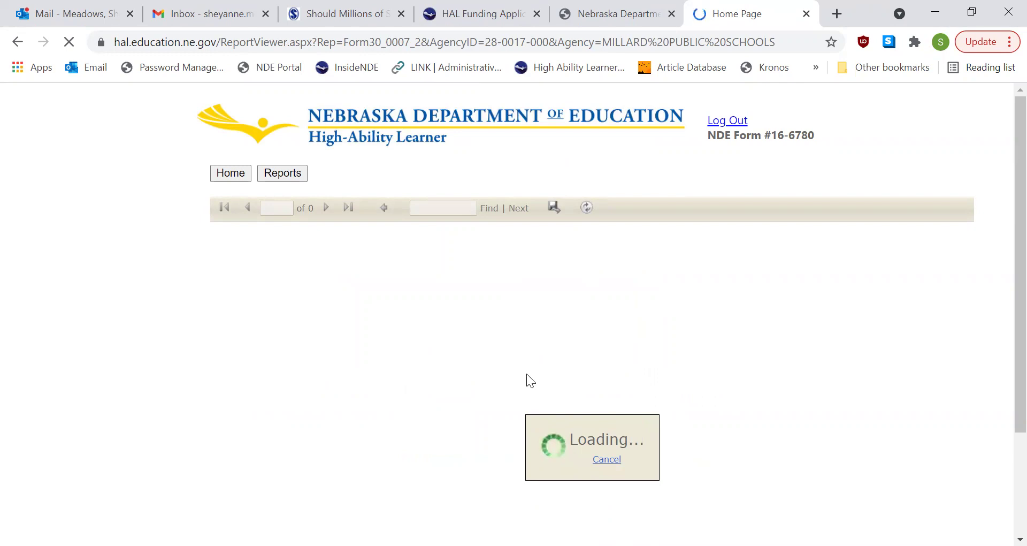
scroll(527, 373, "down", 1)
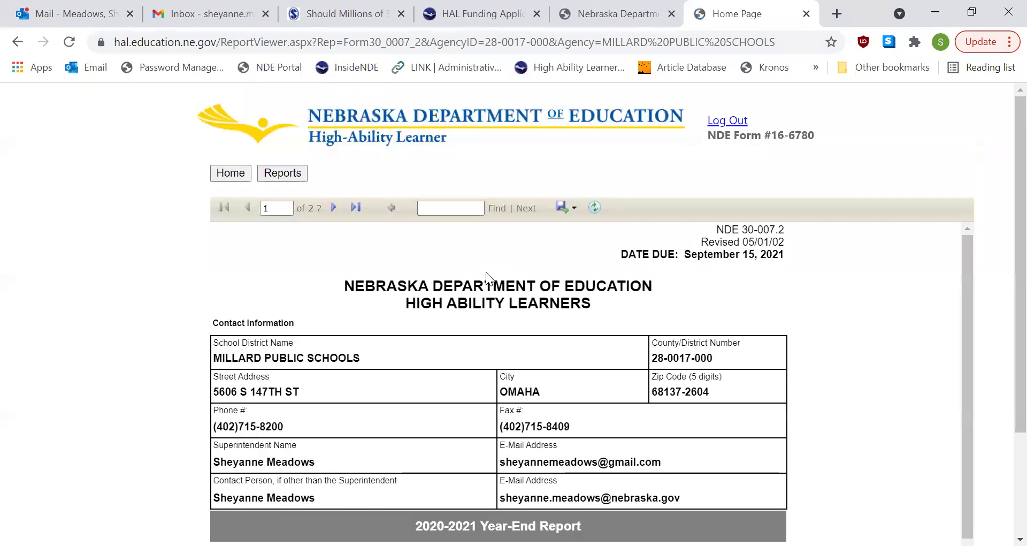
scroll(382, 348, "down", 1)
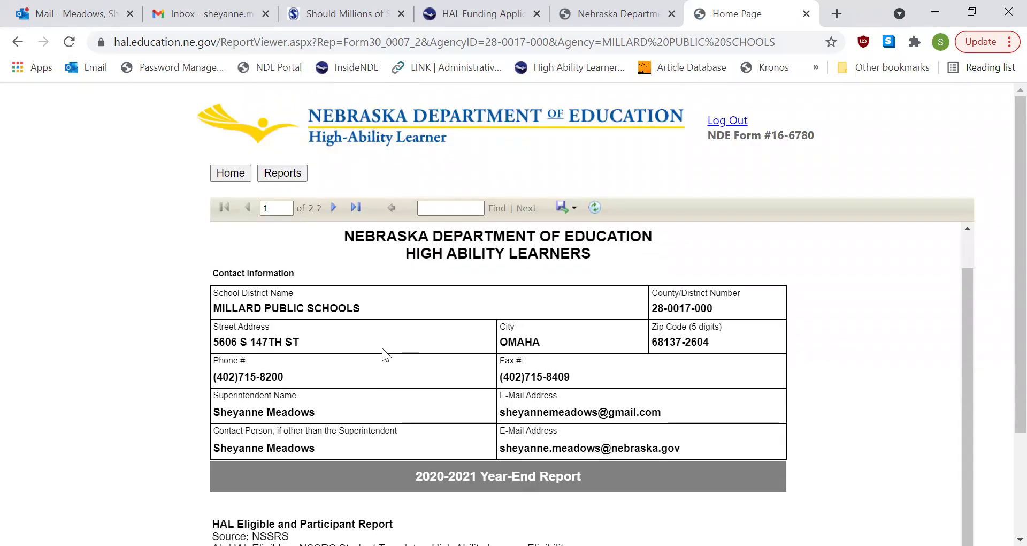
scroll(339, 396, "down", 5)
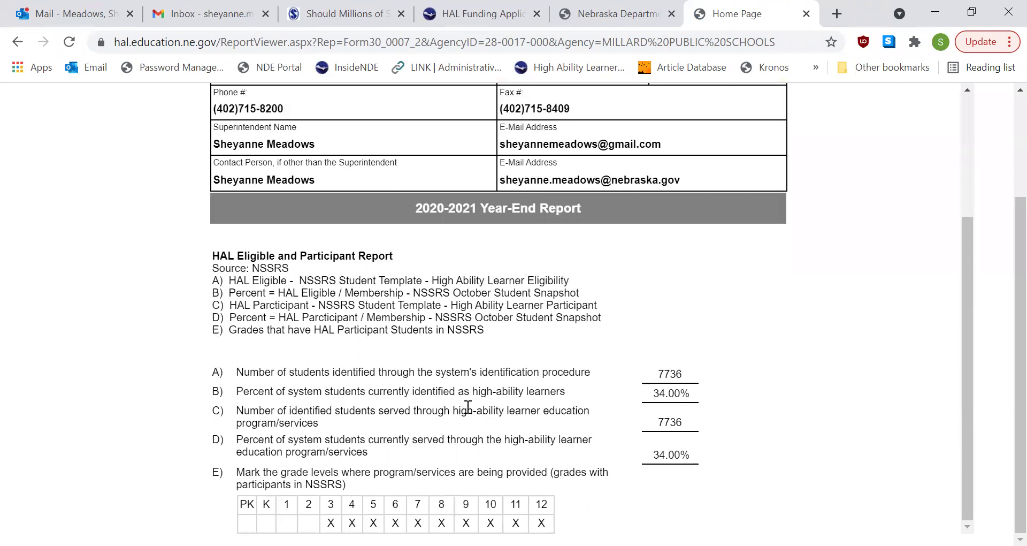
Go back to the start of the summary report and check which file formats it can be exported to, without exporting it
scroll(467, 407, "up", 2)
scroll(468, 407, "down", 2)
scroll(467, 406, "up", 6)
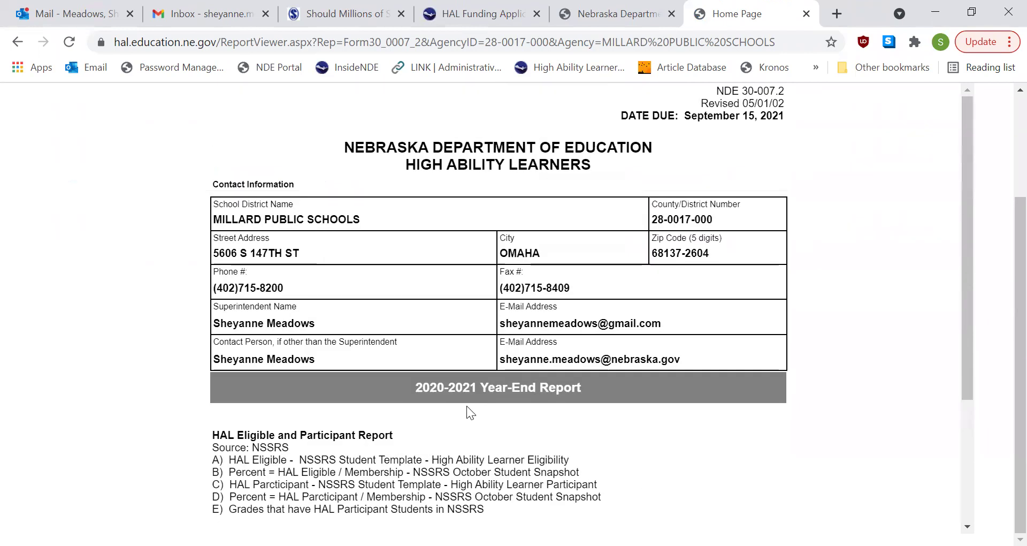
scroll(466, 405, "up", 1)
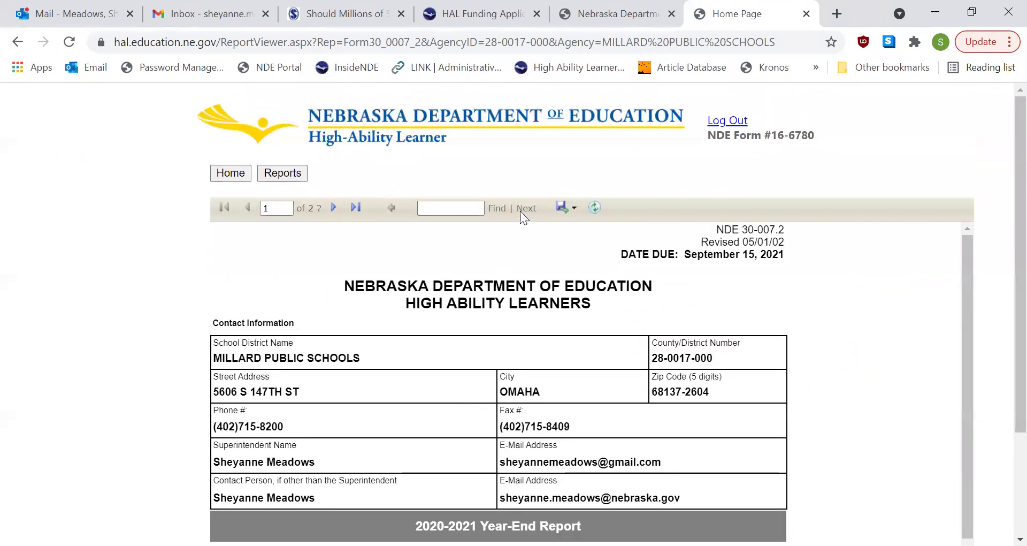
left_click(576, 210)
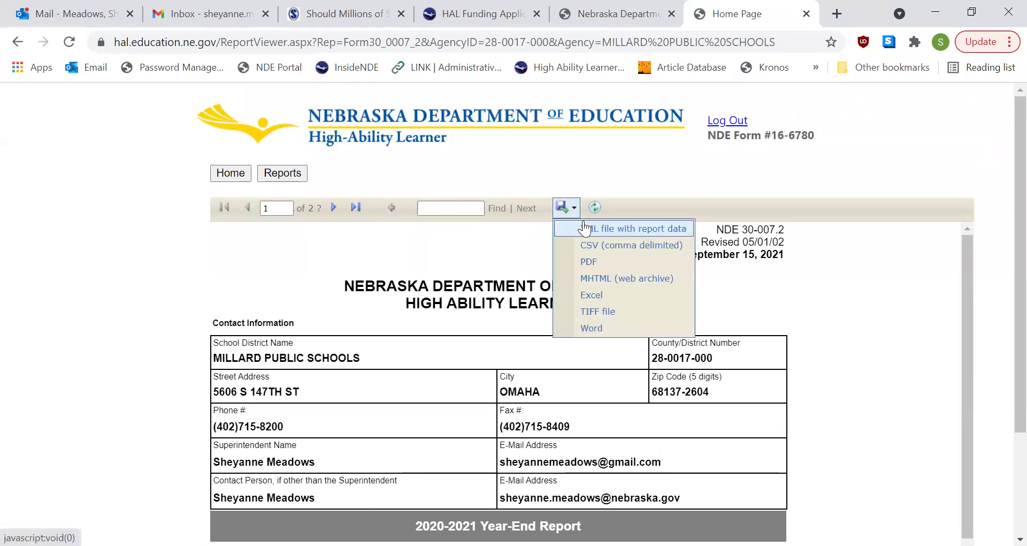
left_click(512, 235)
scroll(513, 234, "down", 2)
scroll(513, 234, "up", 2)
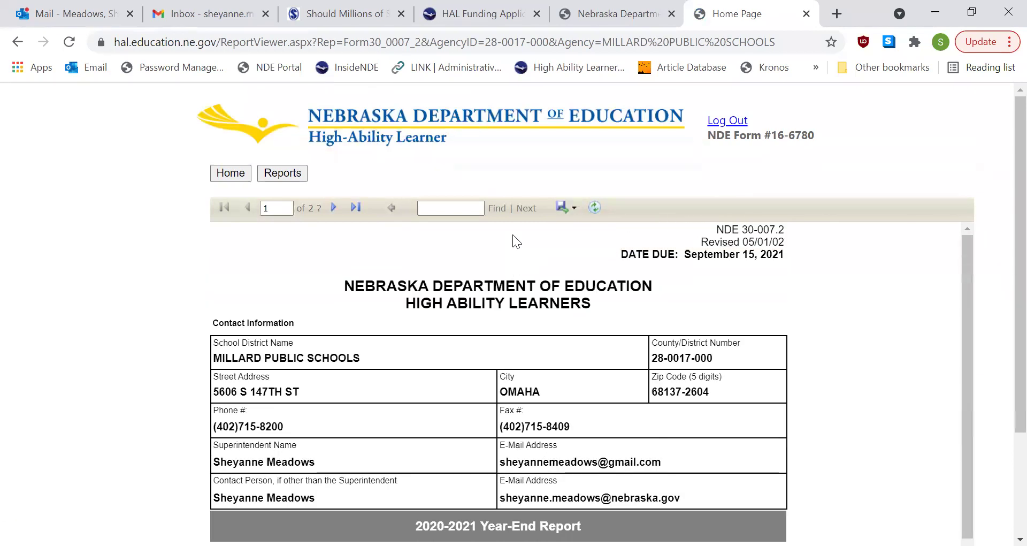
Return to the application overview and bring up the submission section below the summary report option to review it
left_click(229, 173)
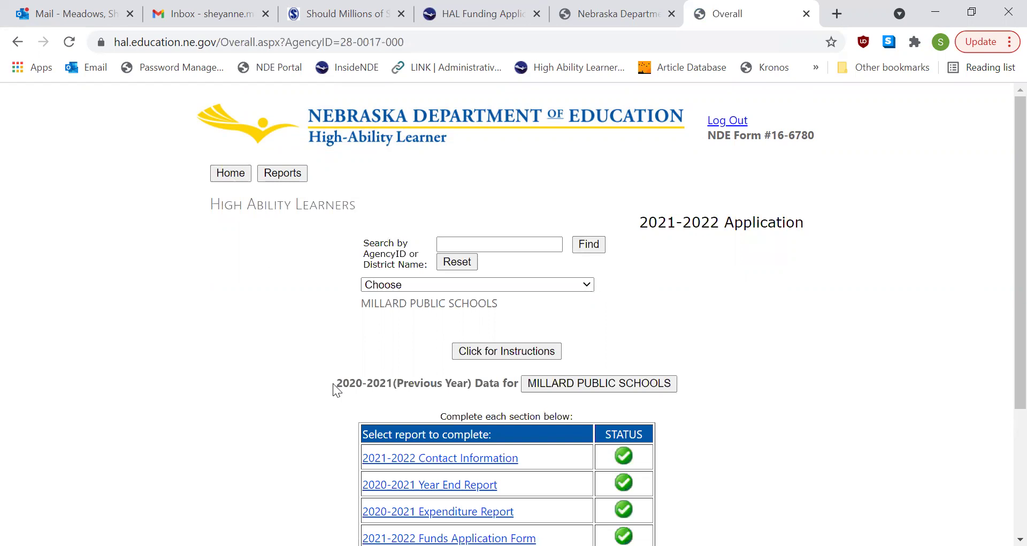
scroll(332, 383, "down", 2)
scroll(333, 390, "down", 2)
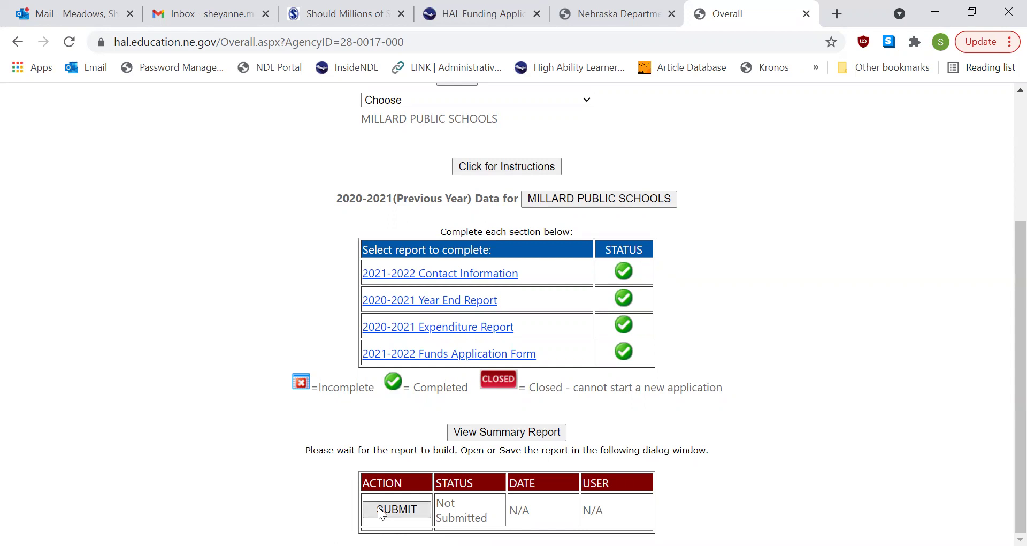
scroll(427, 455, "up", 1)
scroll(427, 455, "down", 1)
scroll(427, 454, "up", 1)
scroll(427, 454, "down", 1)
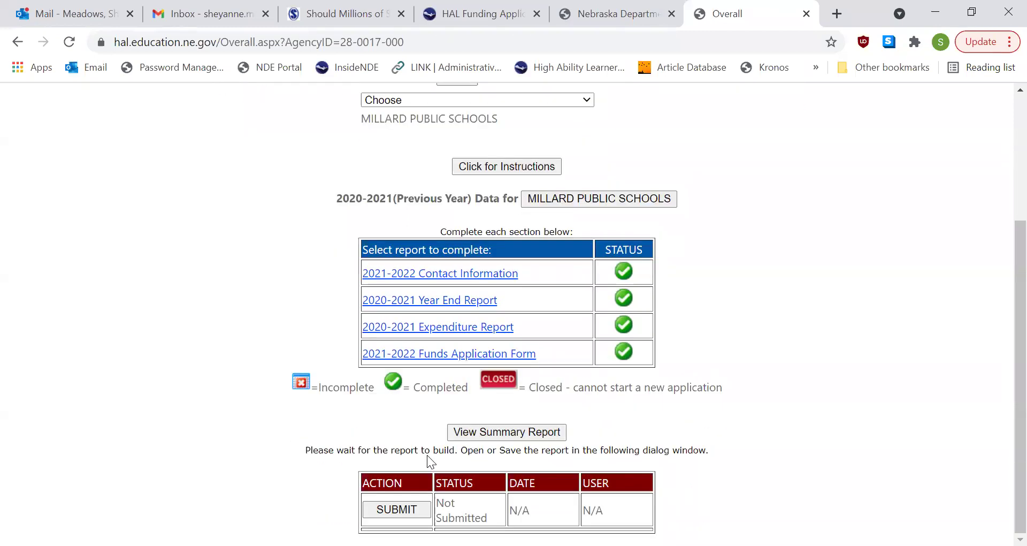